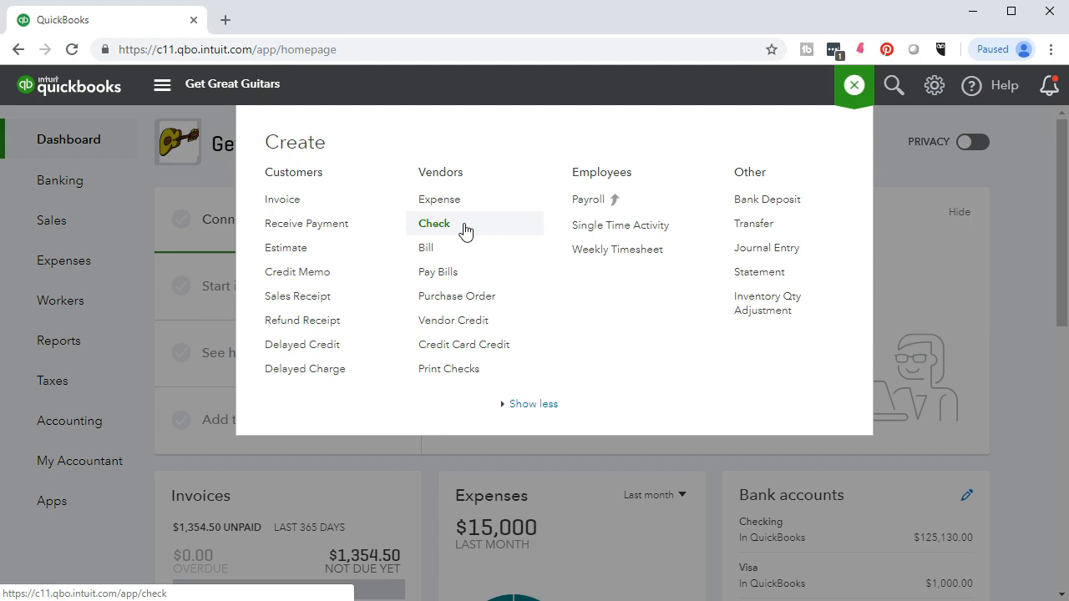
left_click(316, 202)
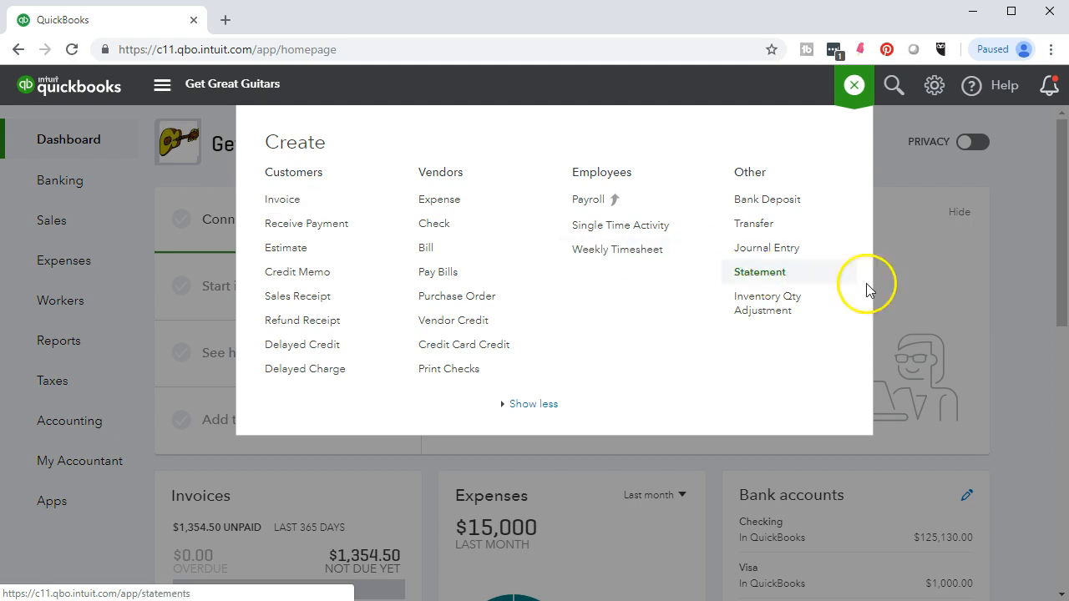
left_click(1033, 333)
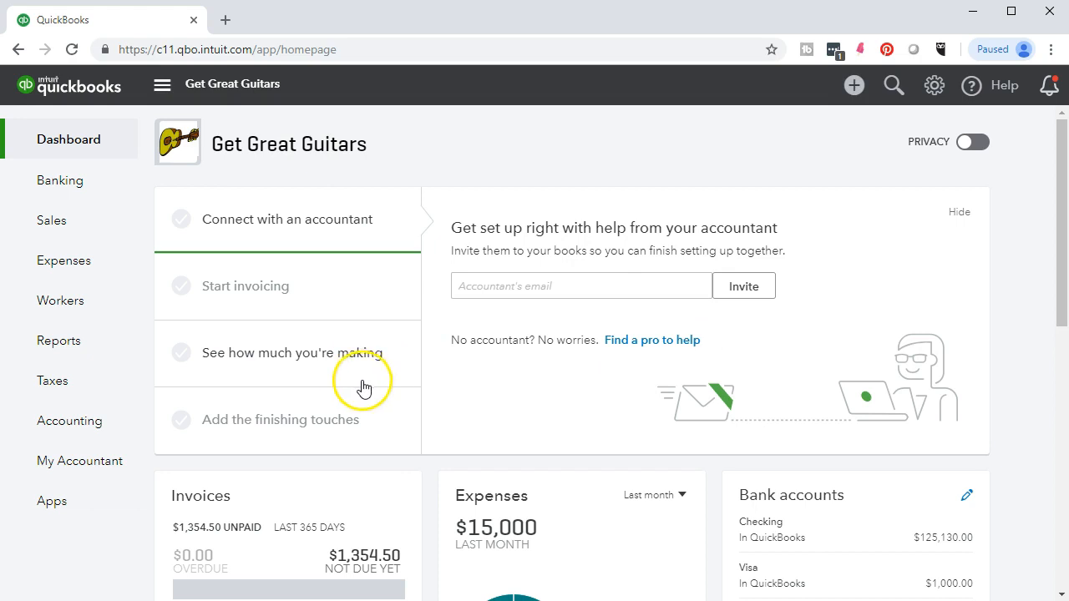
Open the Gibson purchase order from the expense transactions, review its shipping and item details, and close it.
left_click(64, 261)
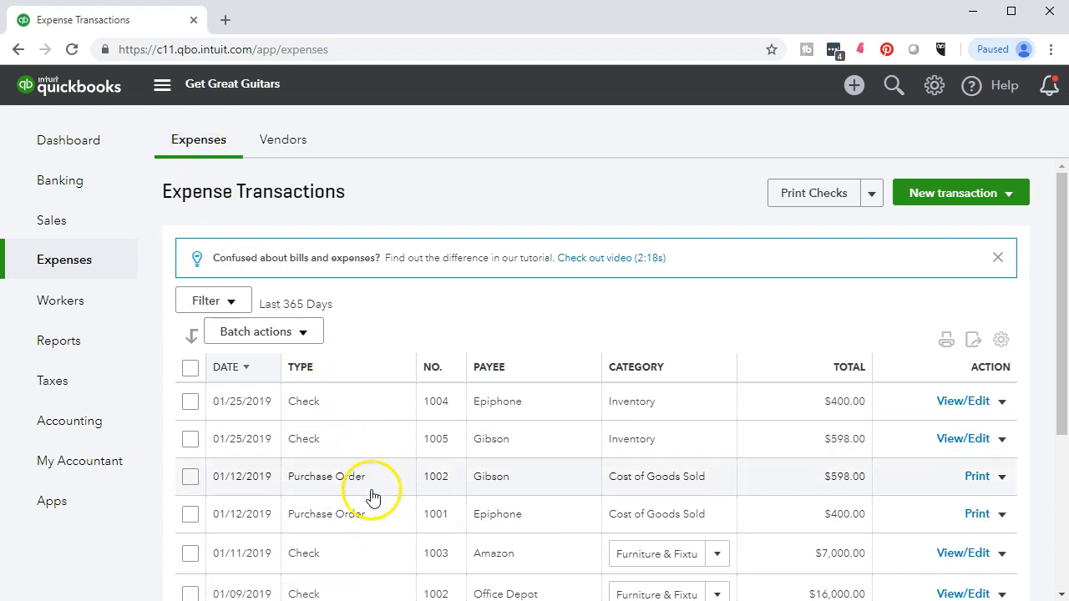
left_click(518, 491)
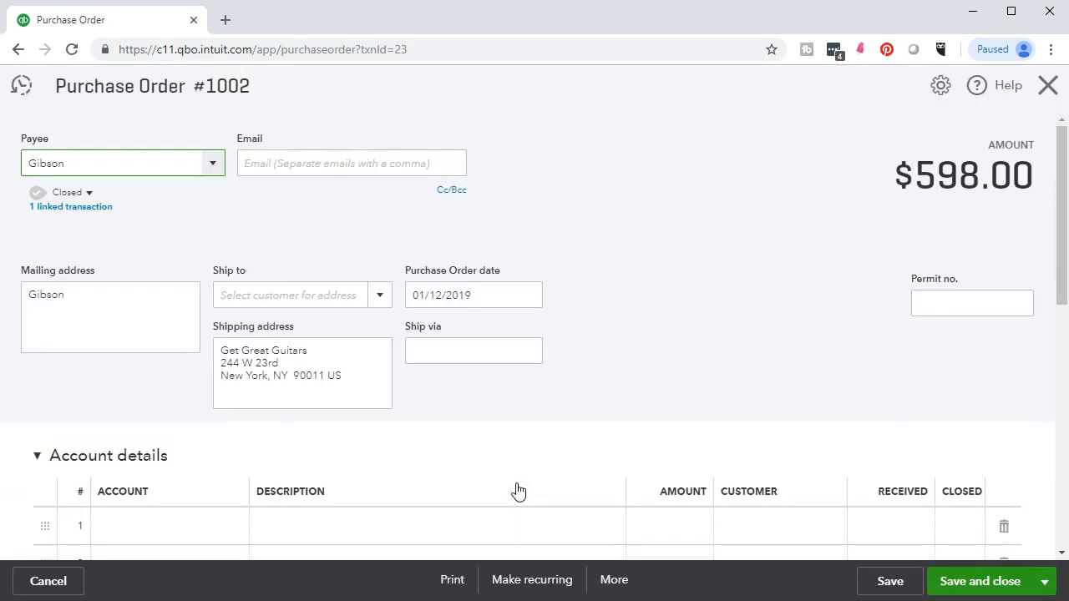
scroll(518, 491, "down", 4)
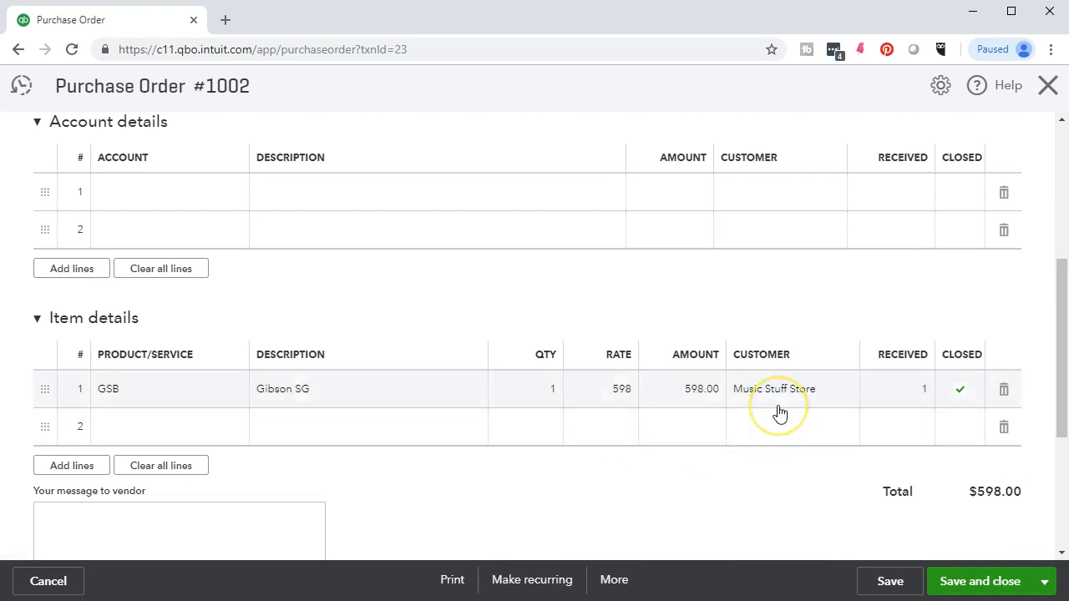
scroll(493, 444, "up", 4)
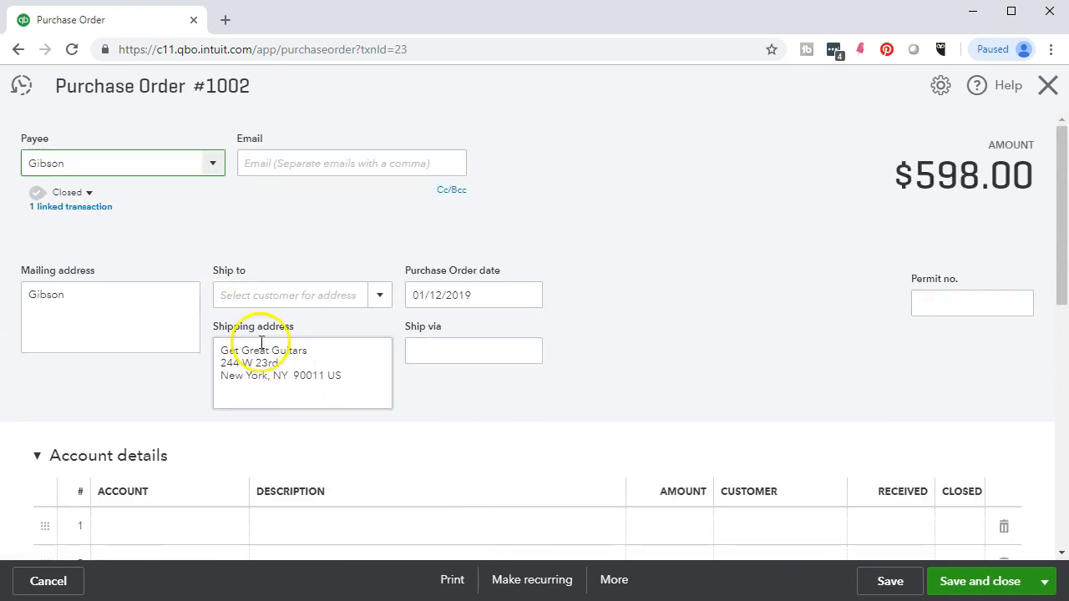
scroll(282, 412, "down", 3)
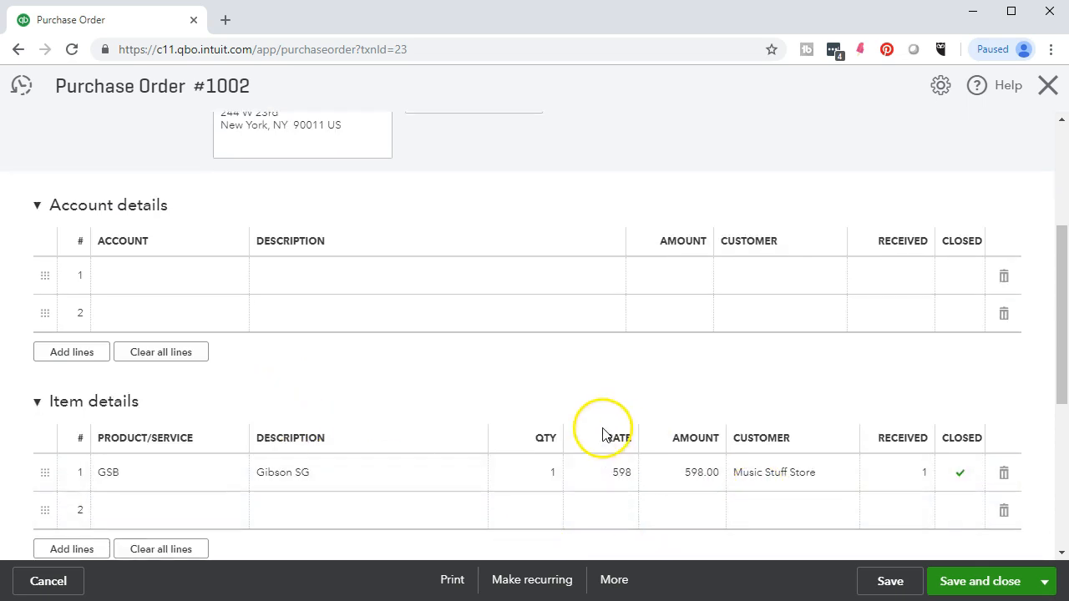
scroll(543, 438, "up", 3)
left_click(1048, 87)
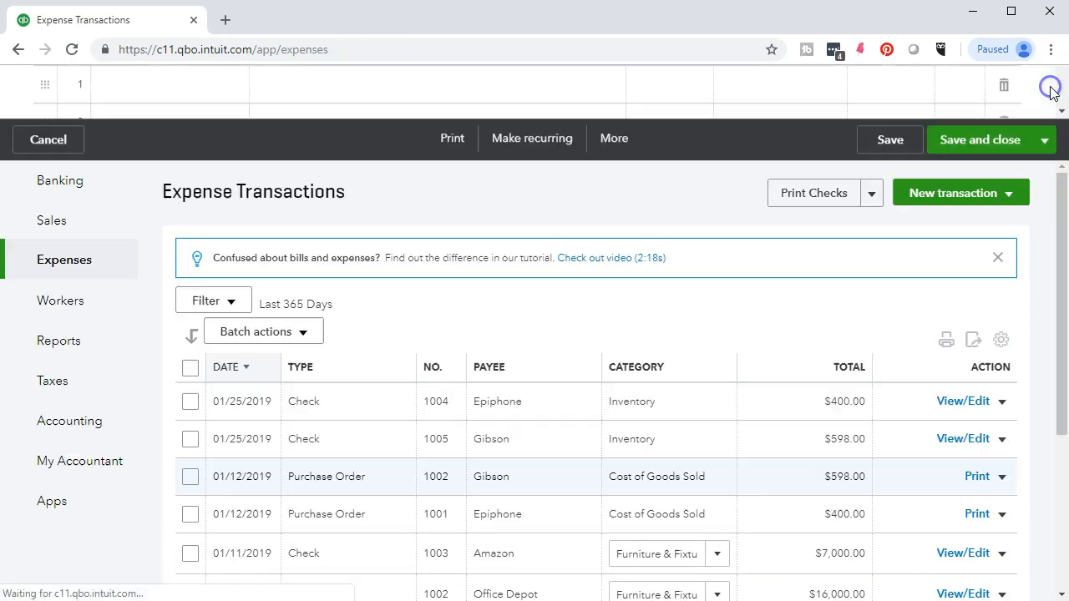
Open the Gibson check from the expense transactions, review its payment and billable item details, and close it.
left_click(534, 451)
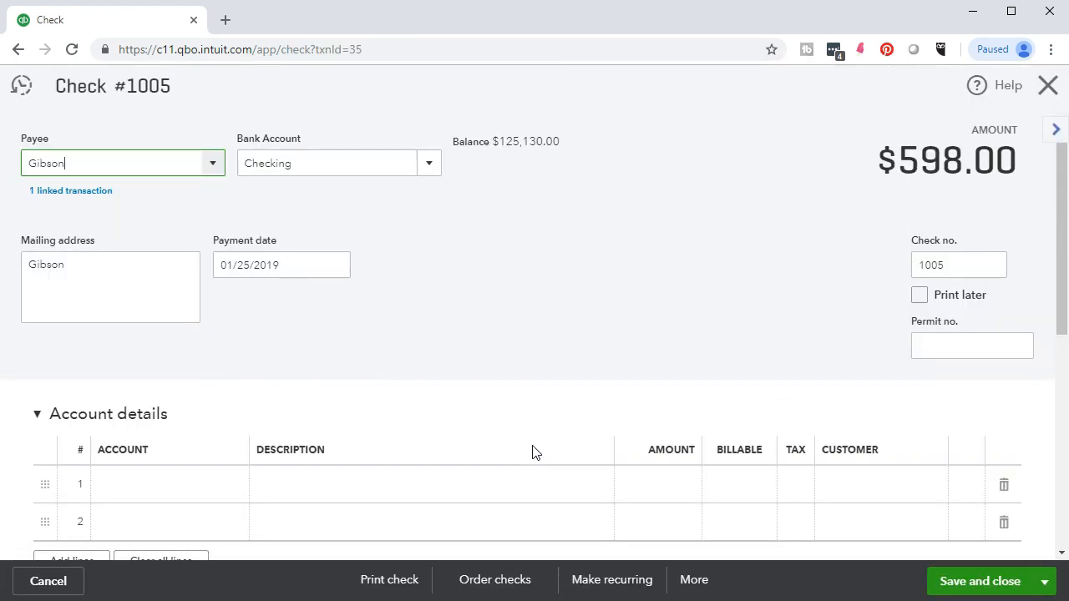
left_click(470, 228)
scroll(470, 228, "down", 4)
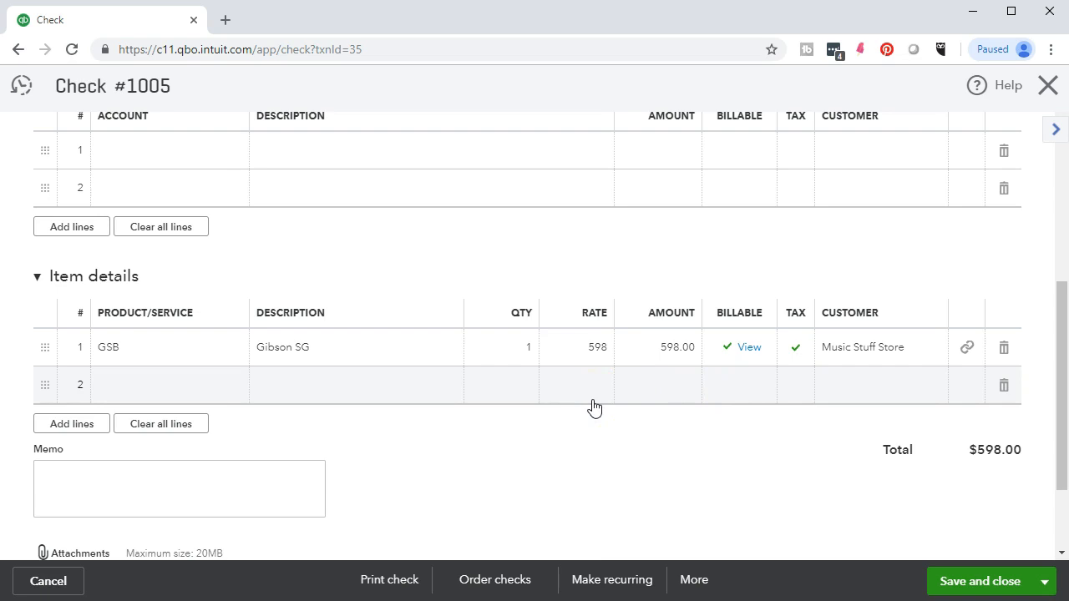
scroll(593, 407, "up", 5)
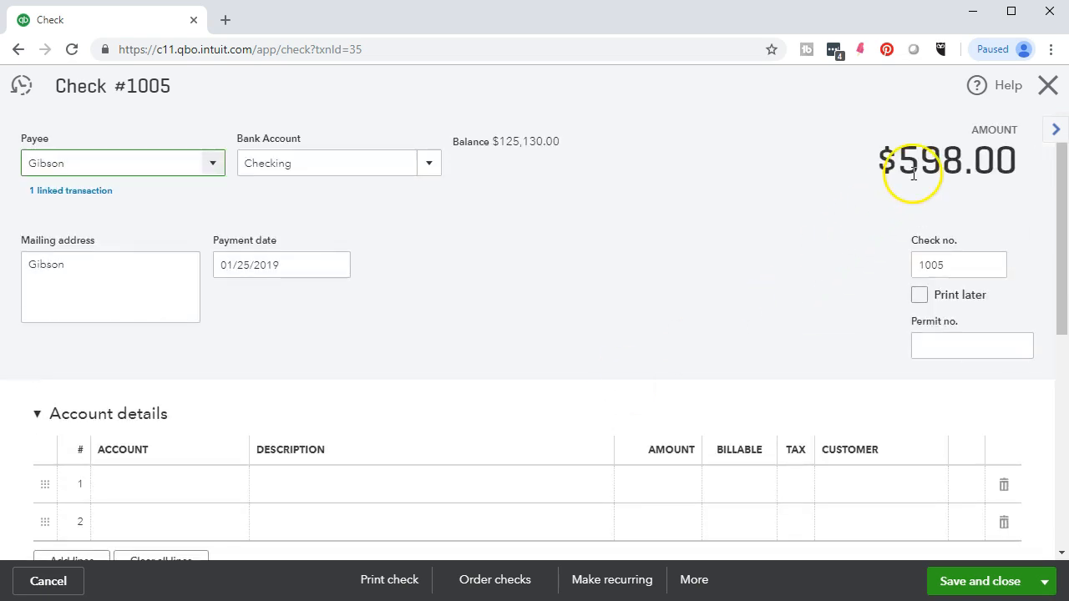
left_click(1043, 96)
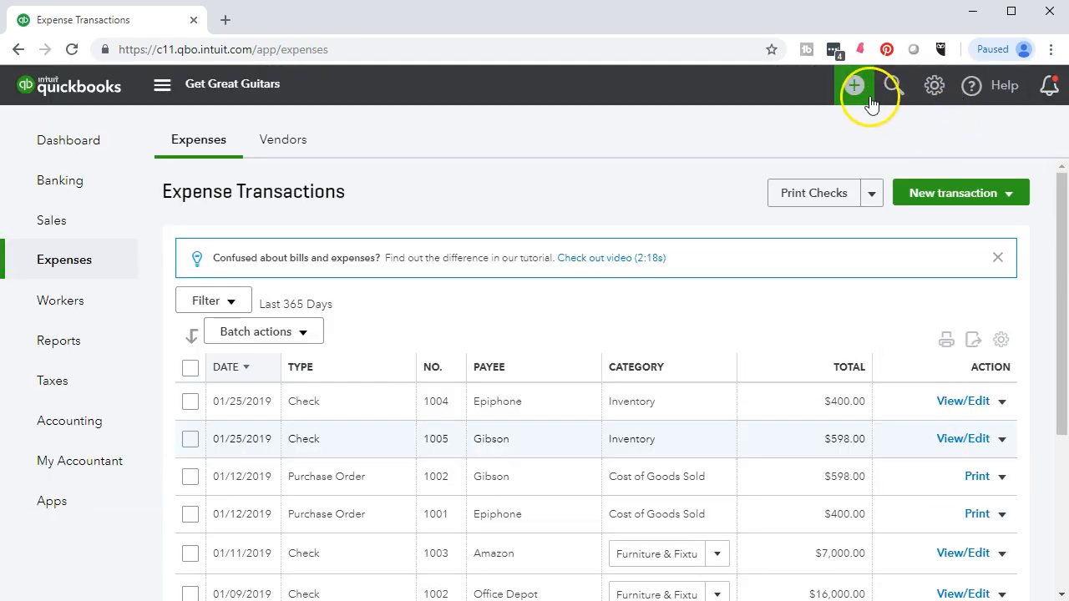
Create an invoice for the customer Music Stuff Store and add the Gibson SG billable expense to it.
left_click(853, 87)
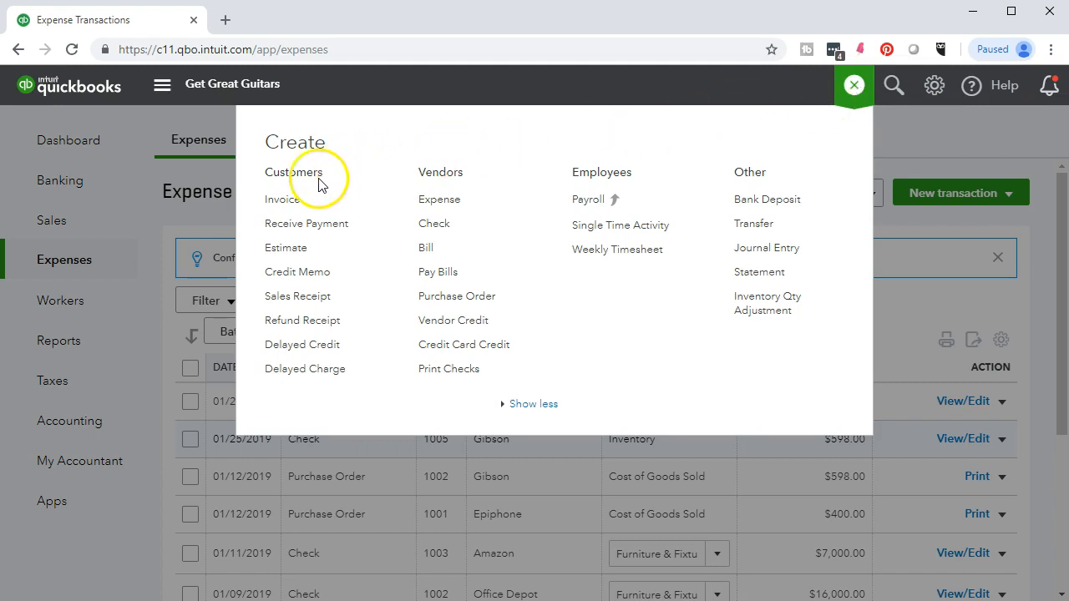
left_click(298, 202)
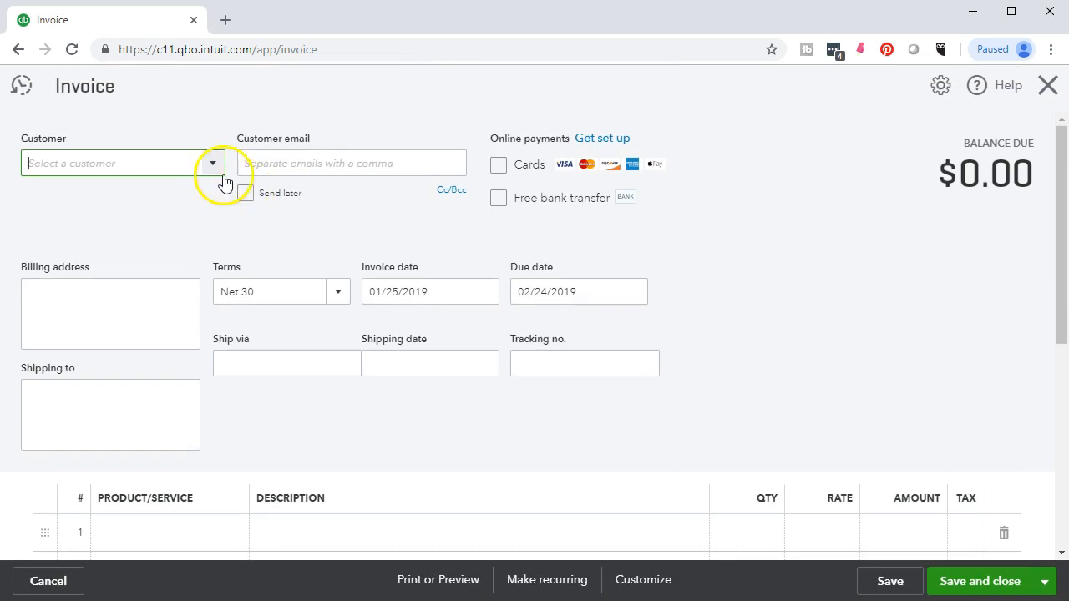
left_click(210, 165)
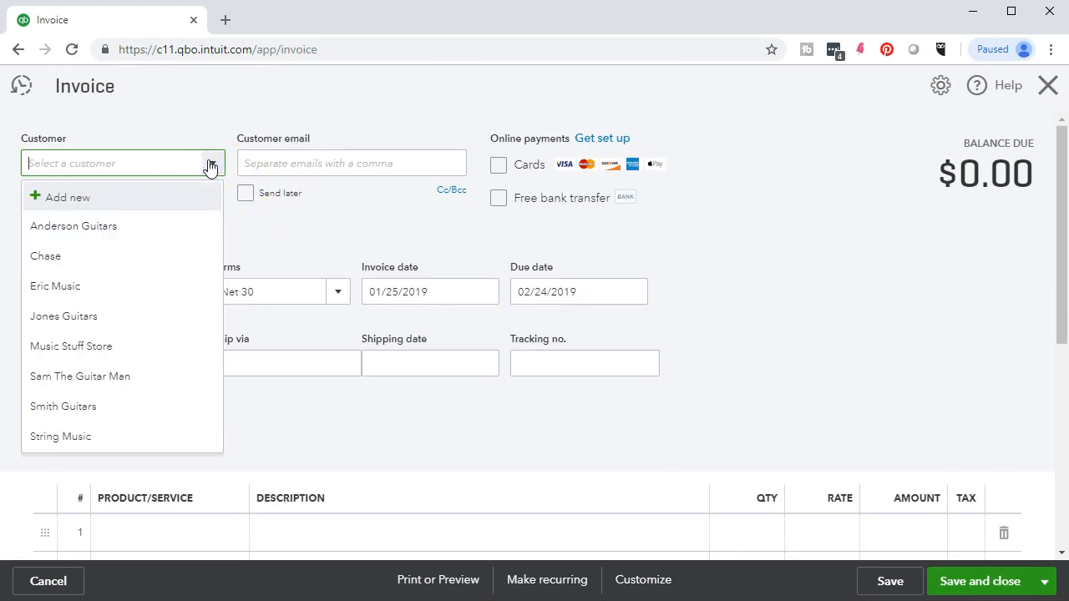
type("Mus")
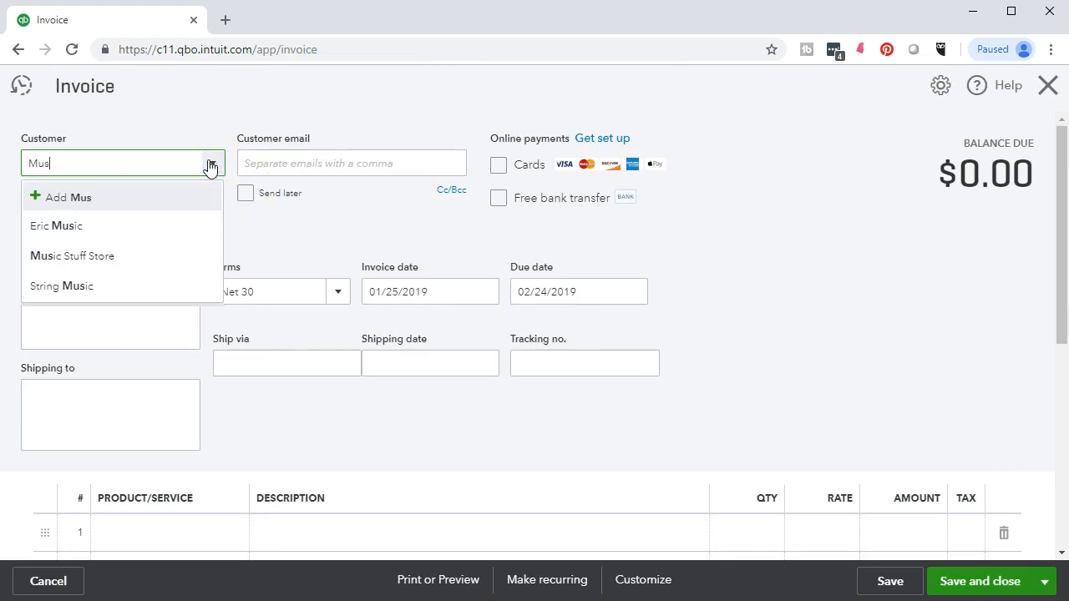
left_click(133, 264)
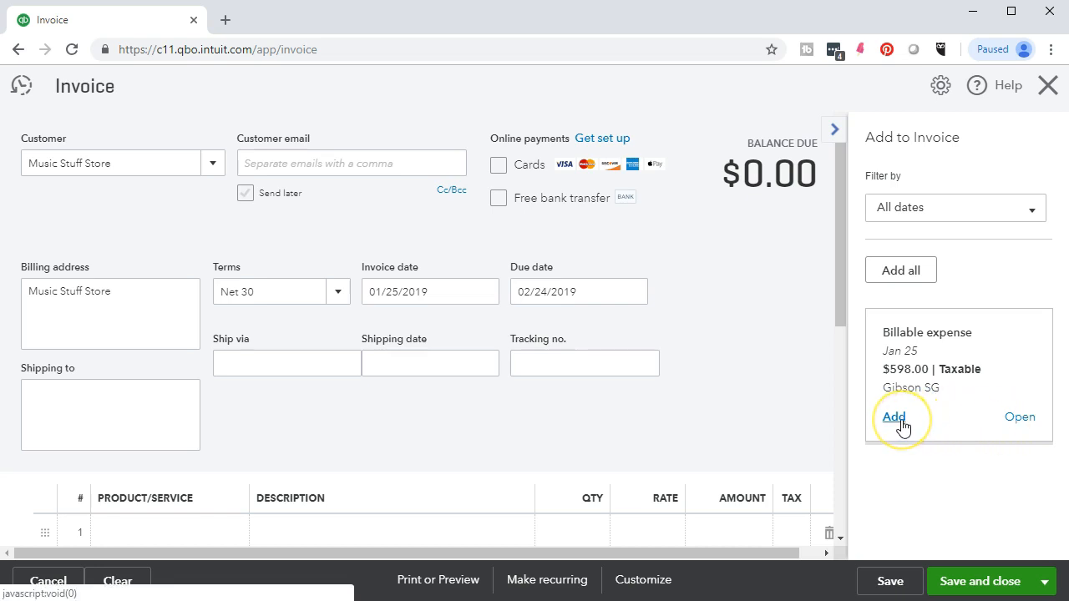
left_click(895, 419)
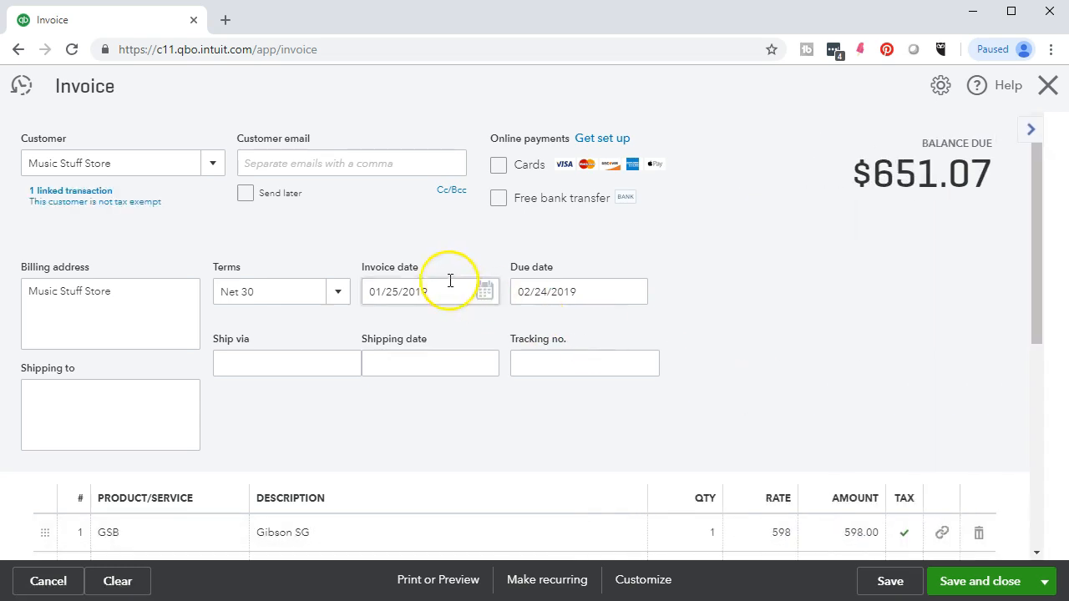
Examine the invoice's linked billable expense, the Gibson SG line's rate and tax, and the invoice totals.
left_click(70, 192)
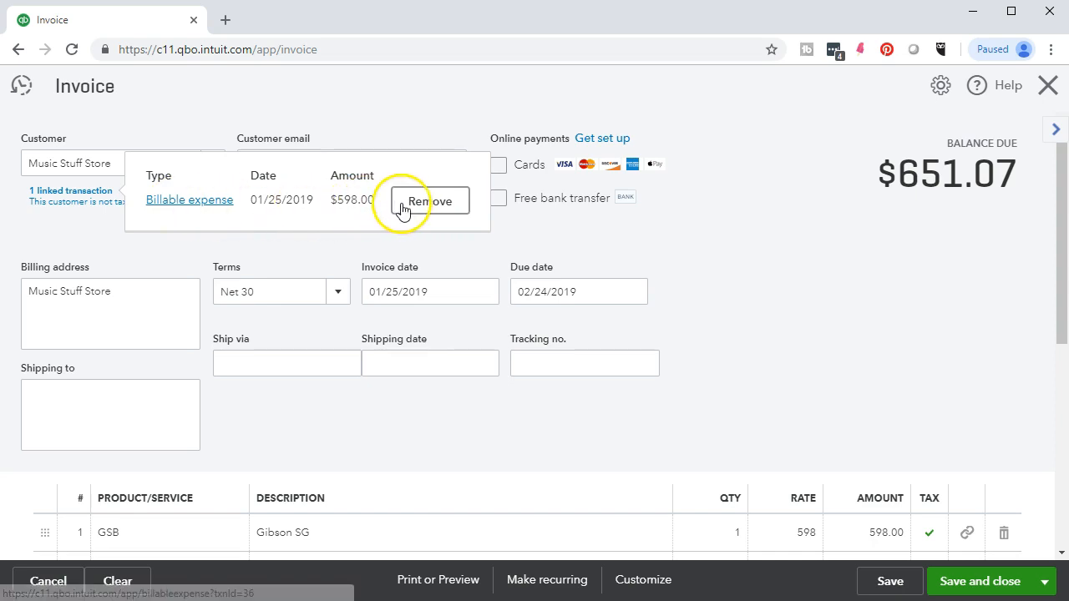
left_click(270, 262)
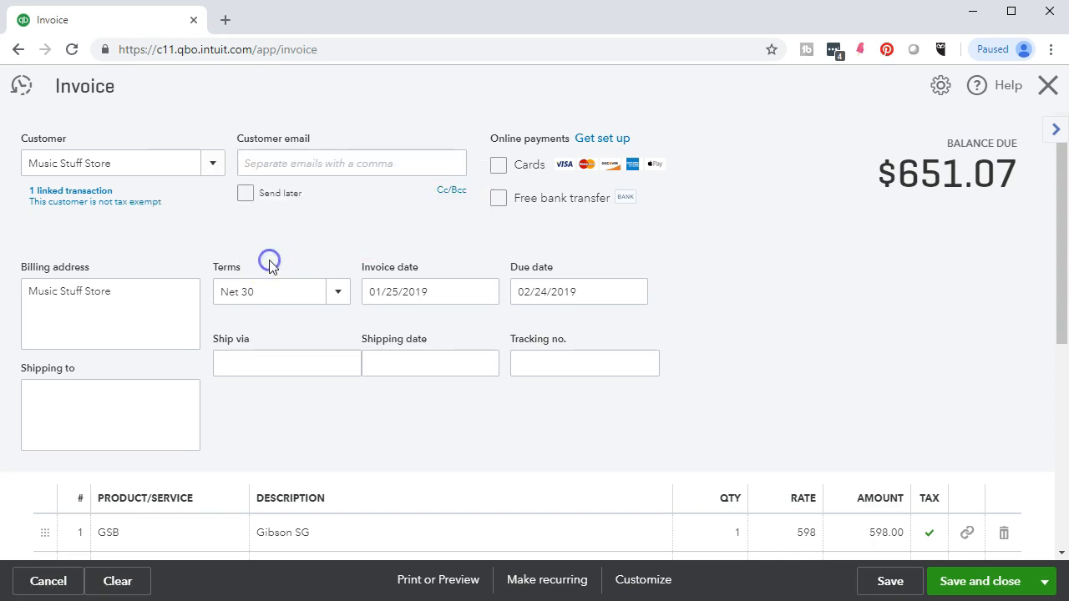
left_click(172, 160)
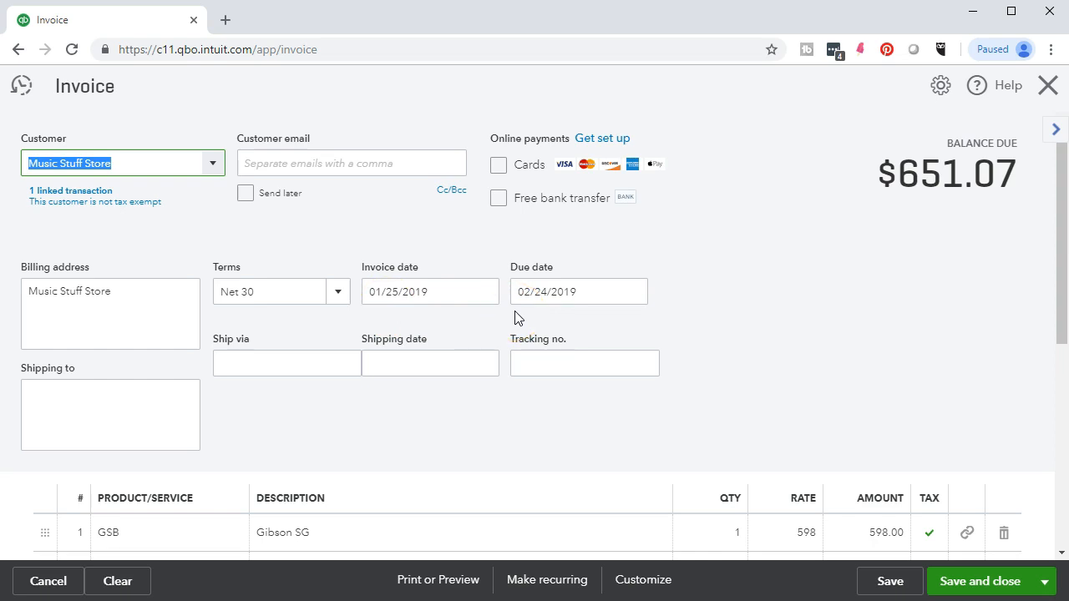
scroll(515, 317, "down", 1)
scroll(516, 317, "down", 1)
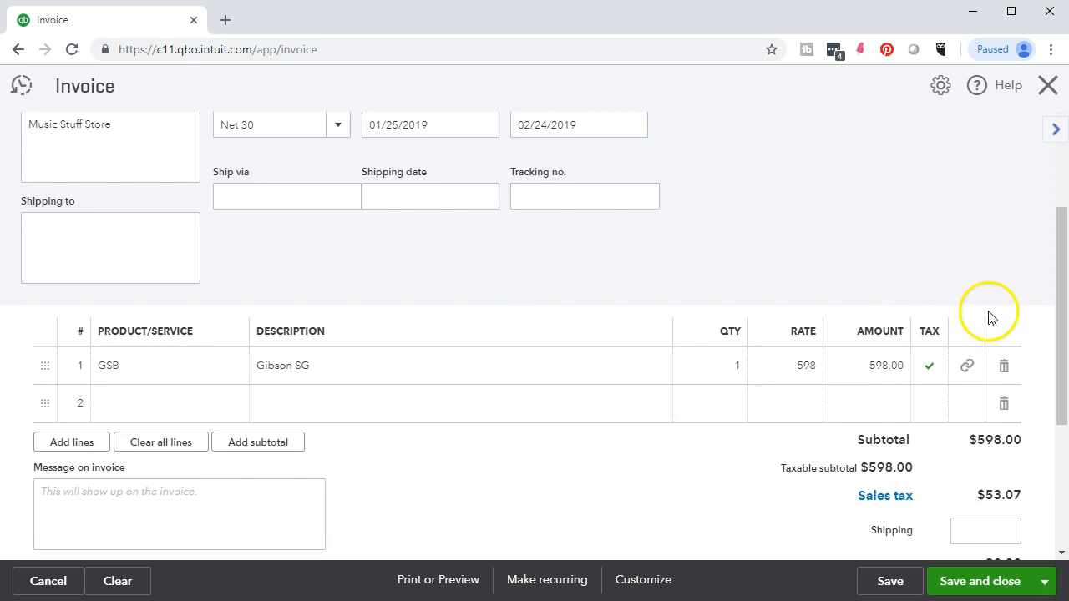
scroll(726, 364, "down", 1)
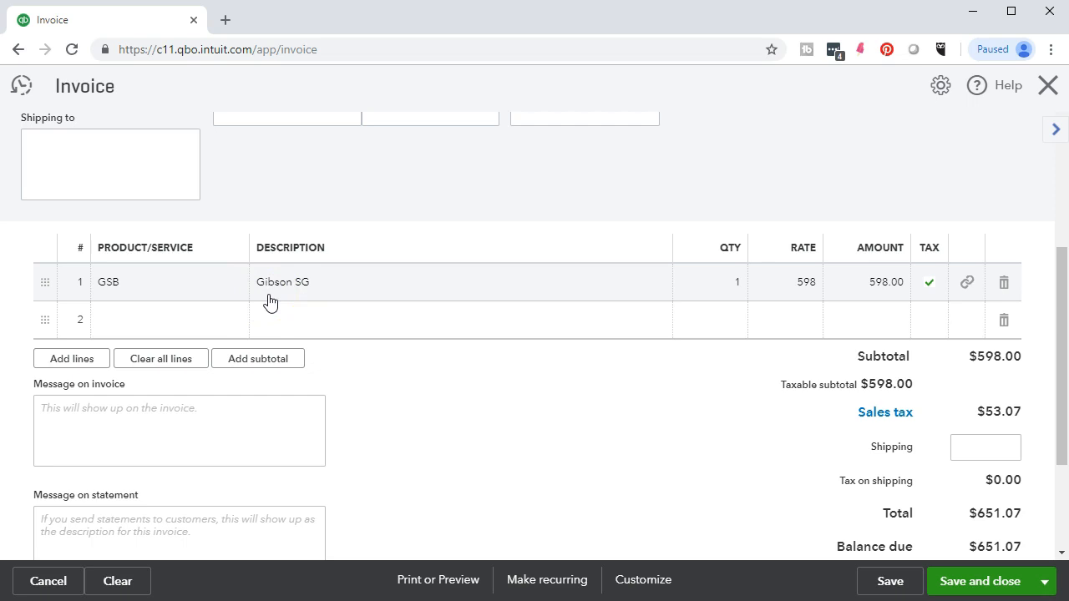
left_click(965, 286)
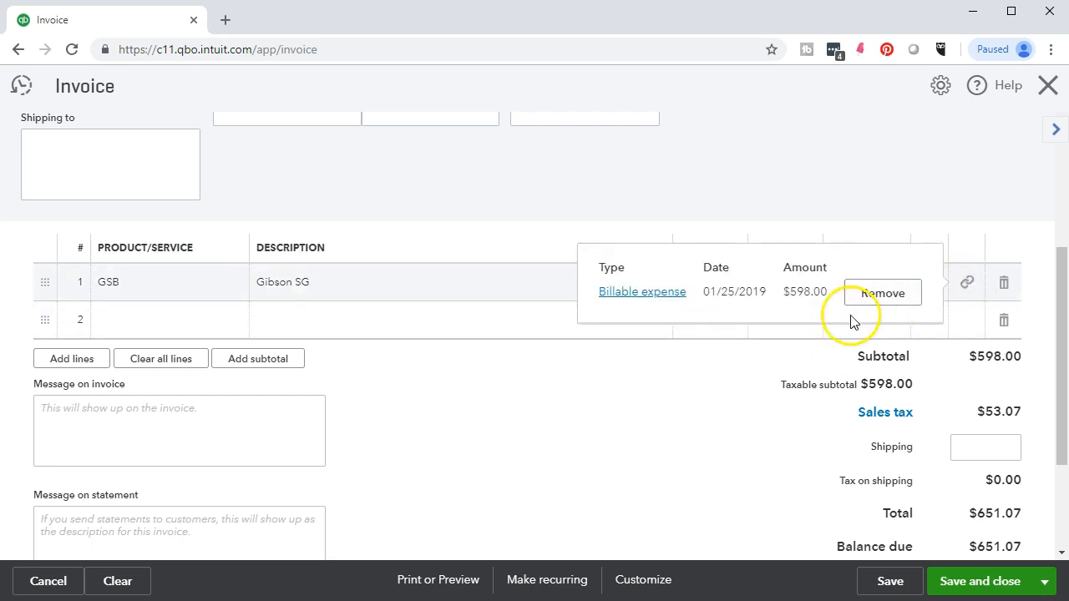
left_click(582, 420)
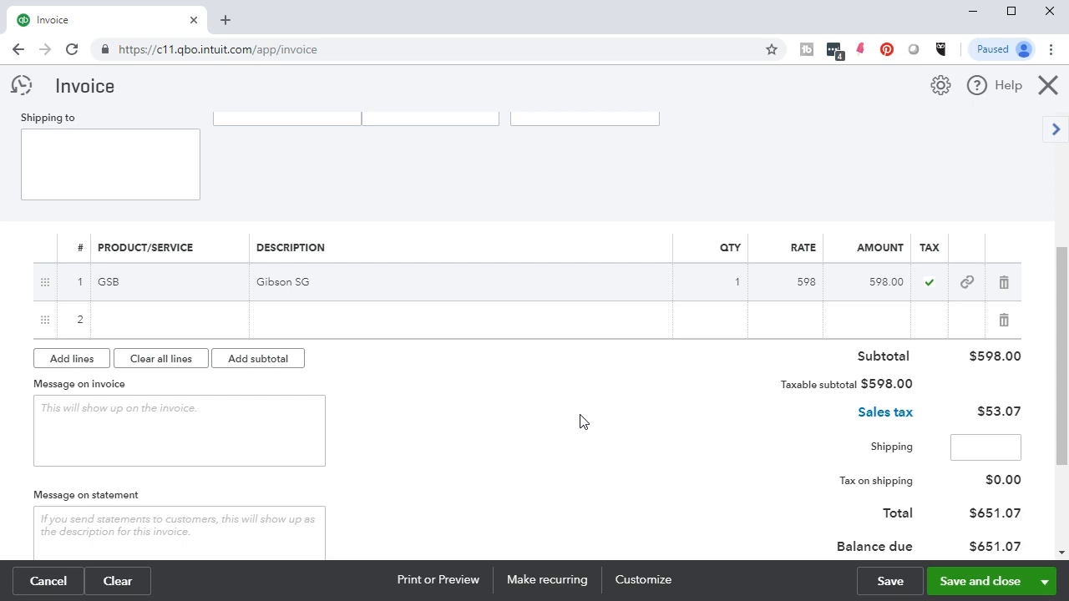
left_click(799, 325)
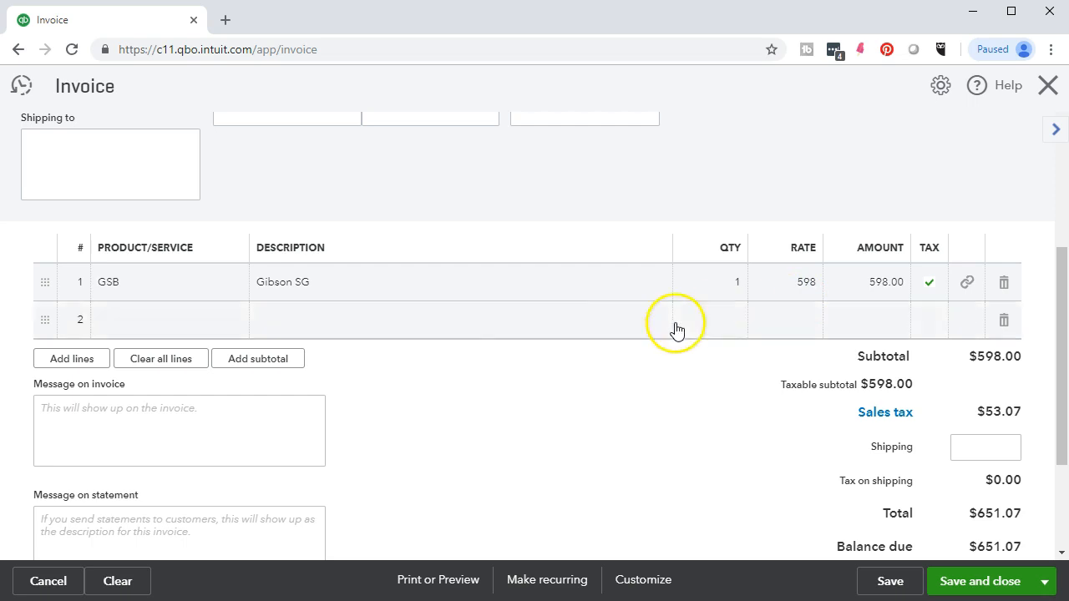
Add the GSB product on the second line of the invoice to look up its sales rate.
left_click(153, 316)
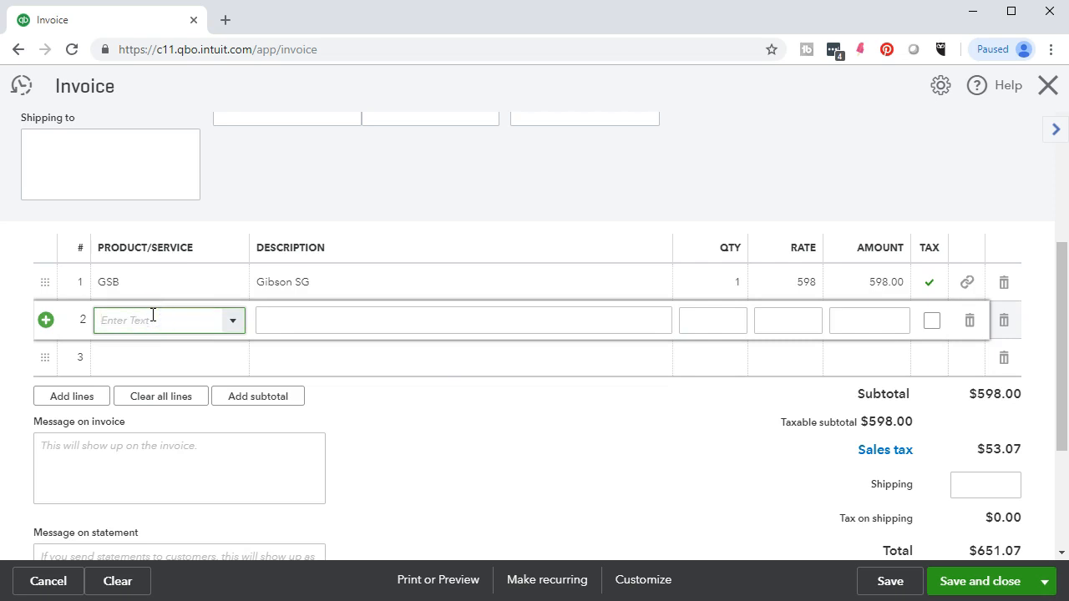
type("GSb")
key("Tab")
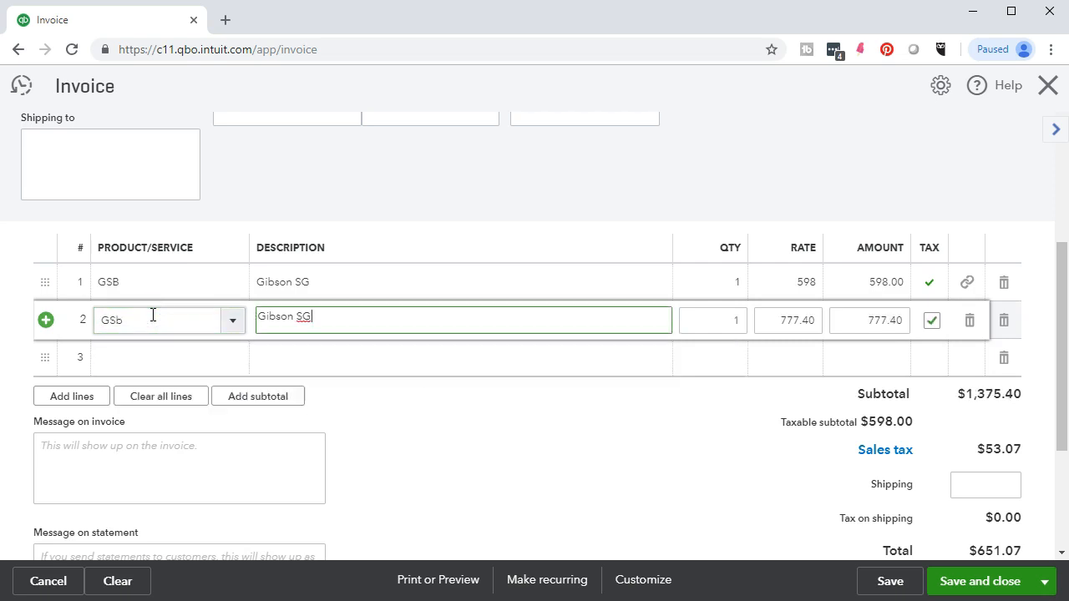
left_click(790, 334)
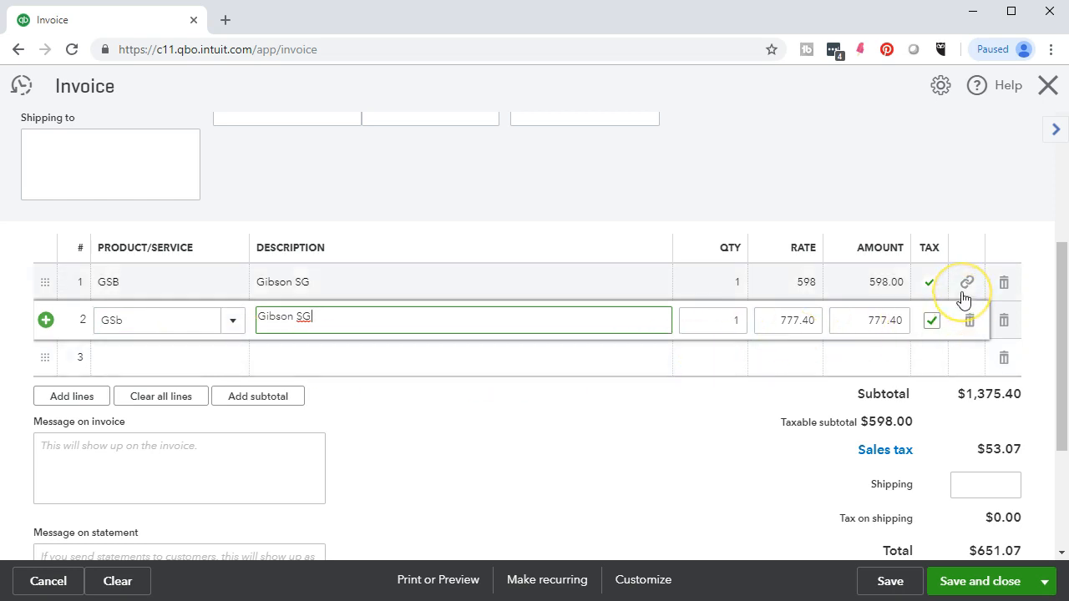
Set the rate of the linked Gibson SG item on the invoice's first line to 777.40.
left_click(805, 284)
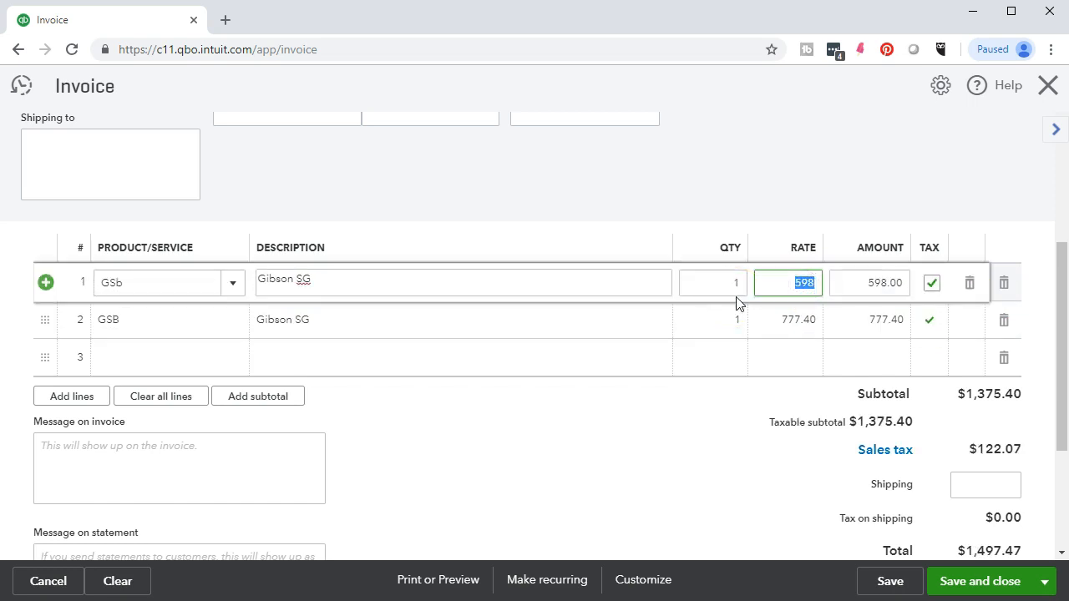
type("777.40")
key("Tab")
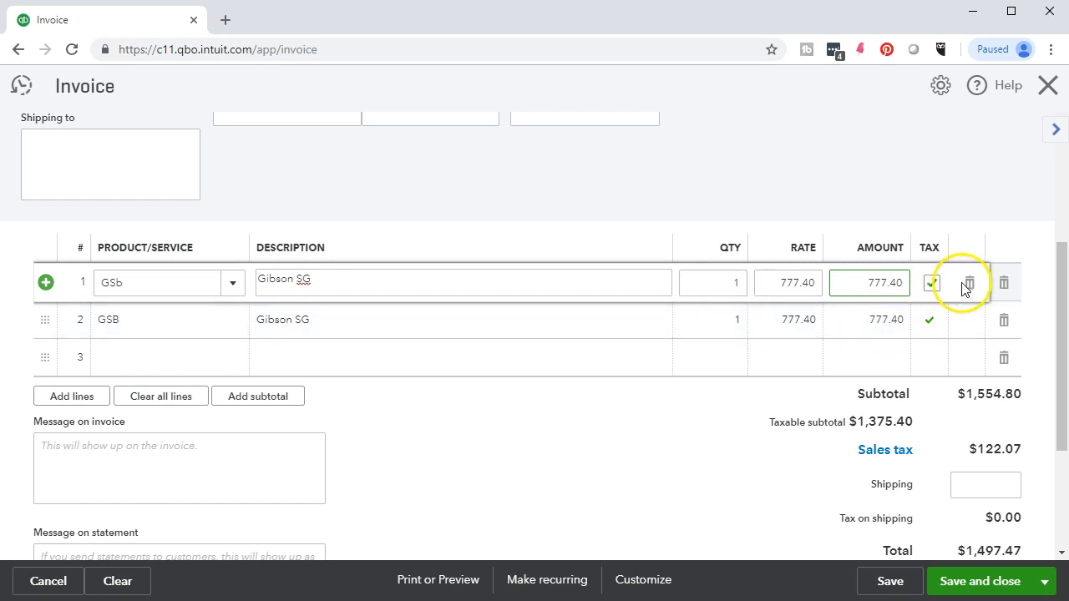
left_click(650, 493)
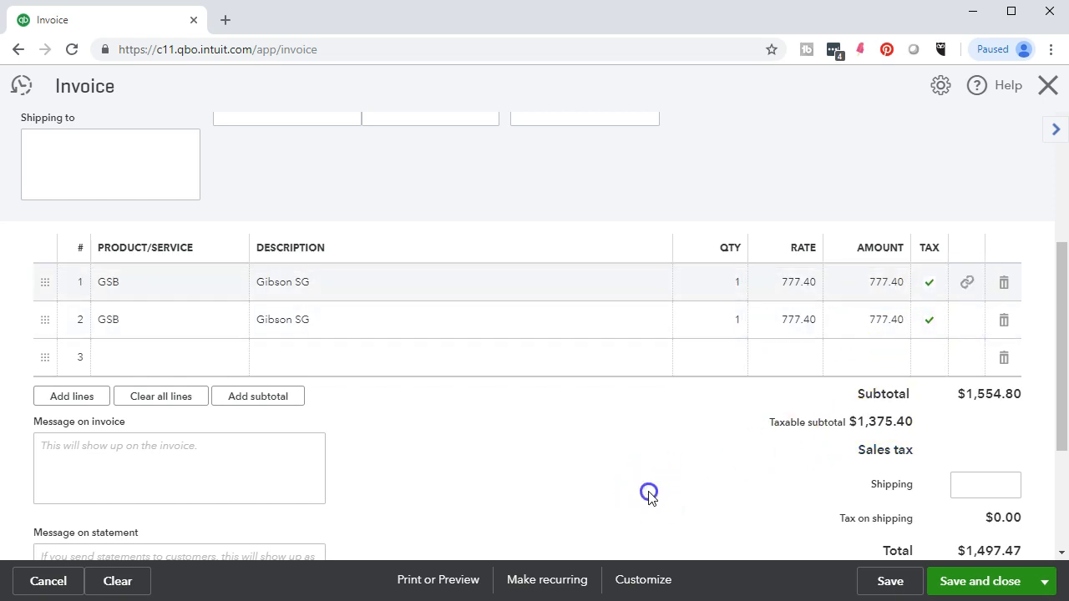
Delete the extra GSB item from the invoice's second line.
left_click(1004, 322)
left_click(653, 420)
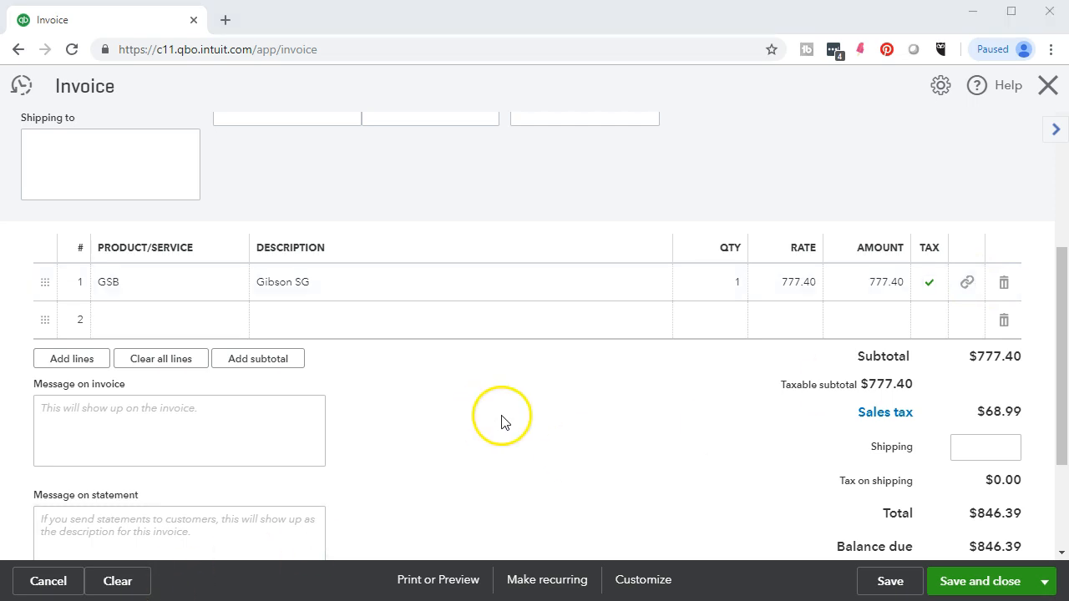
Override the invoice's sales tax with a 5% rate, giving Other as the reason.
left_click(876, 412)
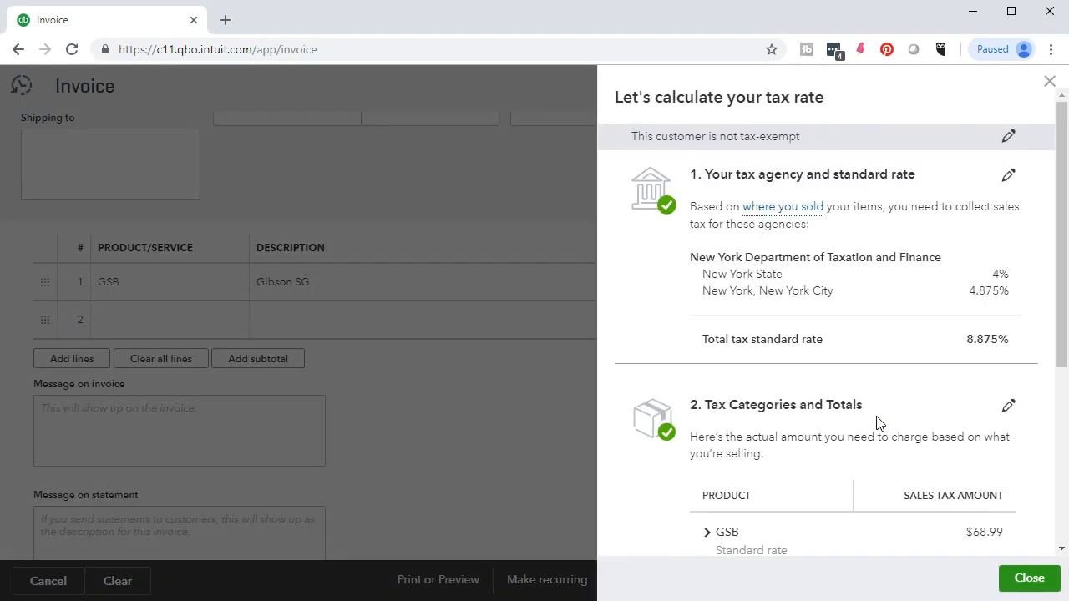
scroll(877, 423, "down", 3)
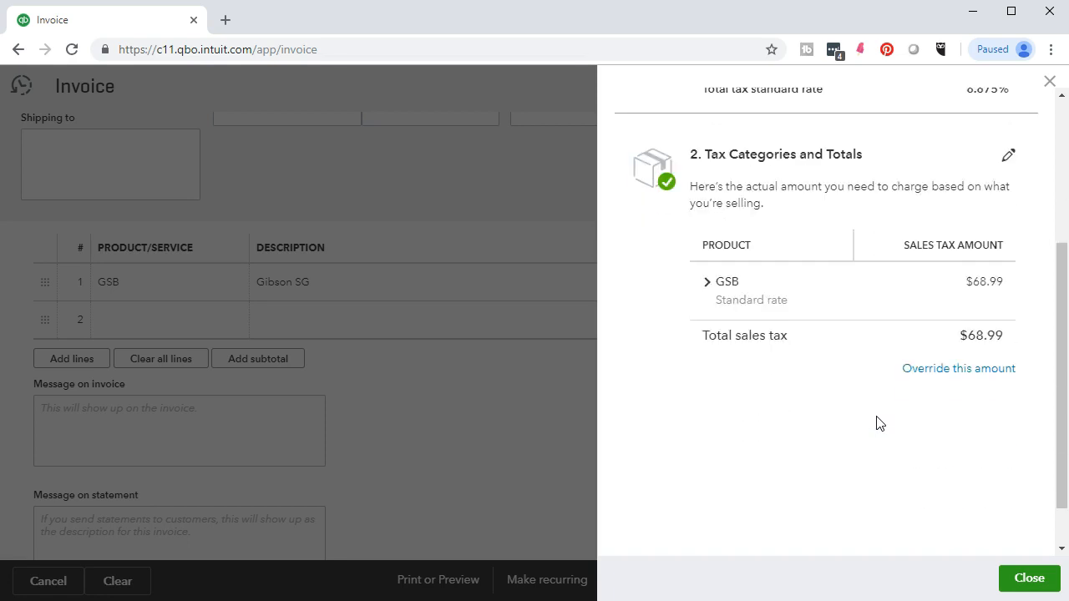
left_click(922, 369)
left_click(663, 472)
type("5")
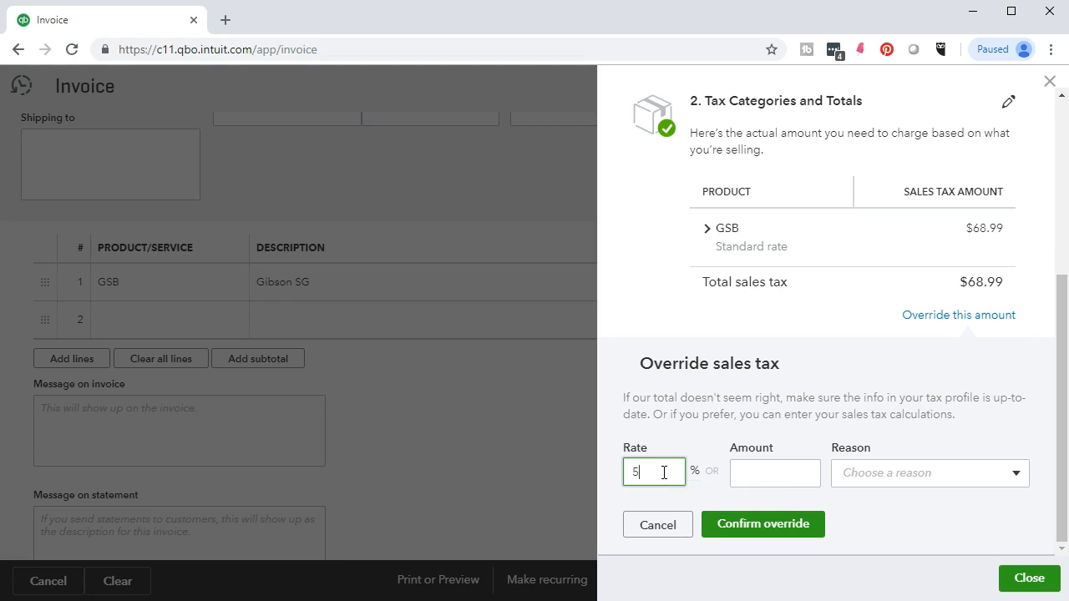
left_click(732, 531)
left_click(943, 464)
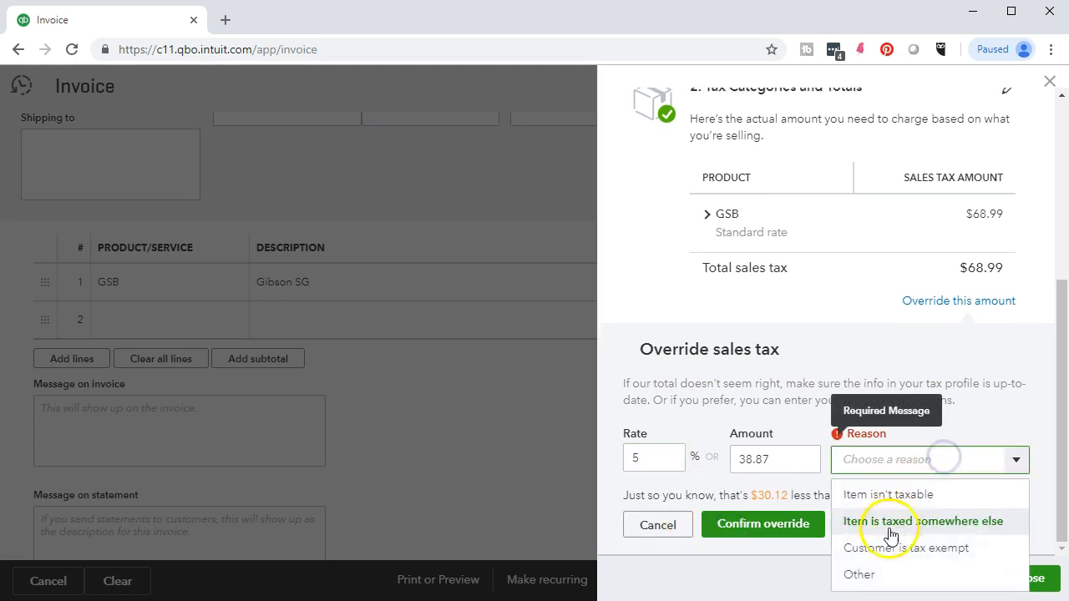
left_click(865, 575)
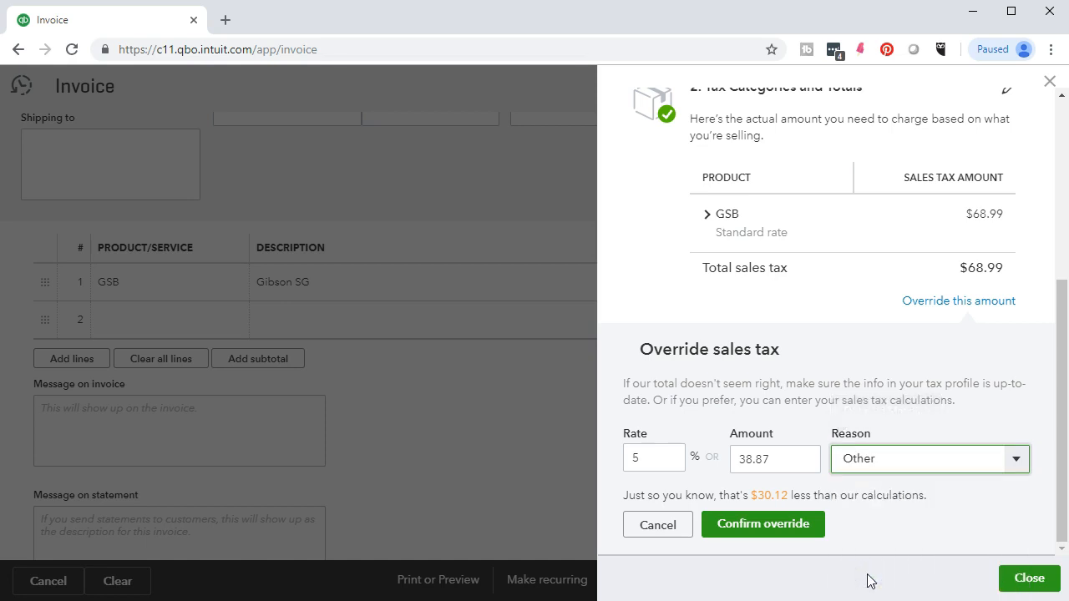
left_click(751, 534)
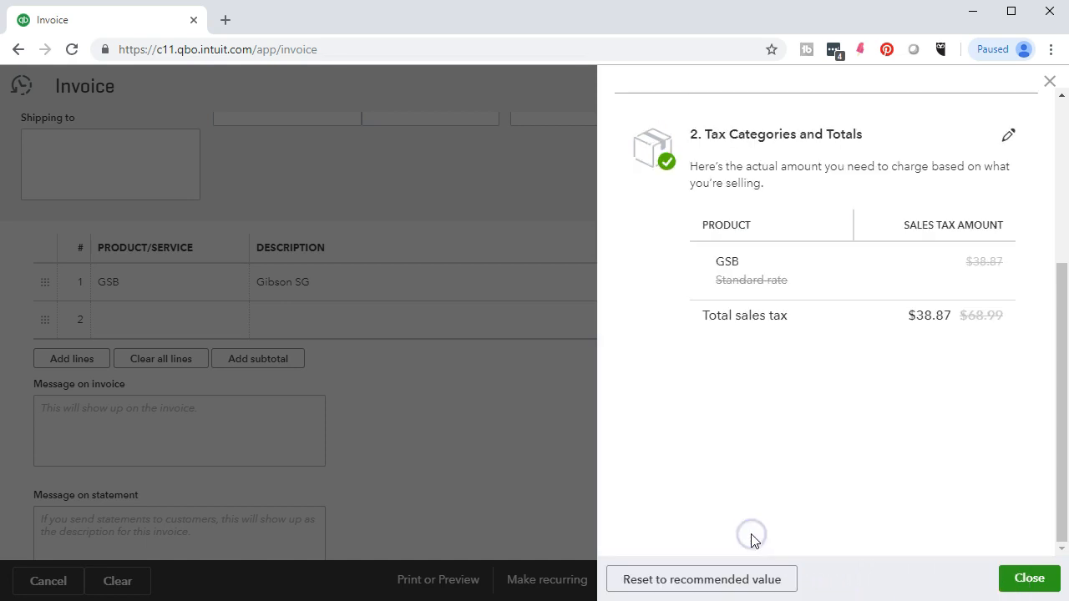
left_click(1022, 581)
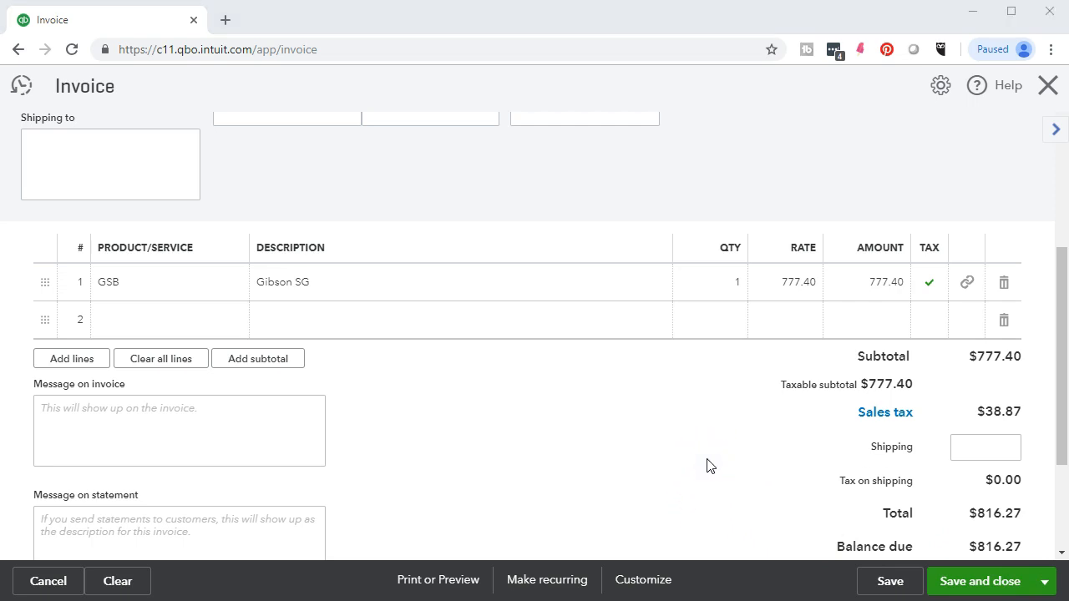
Check the 5% sales tax by multiplying 777.40 by .05 in Calculator, and close Calculator.
type("777.40")
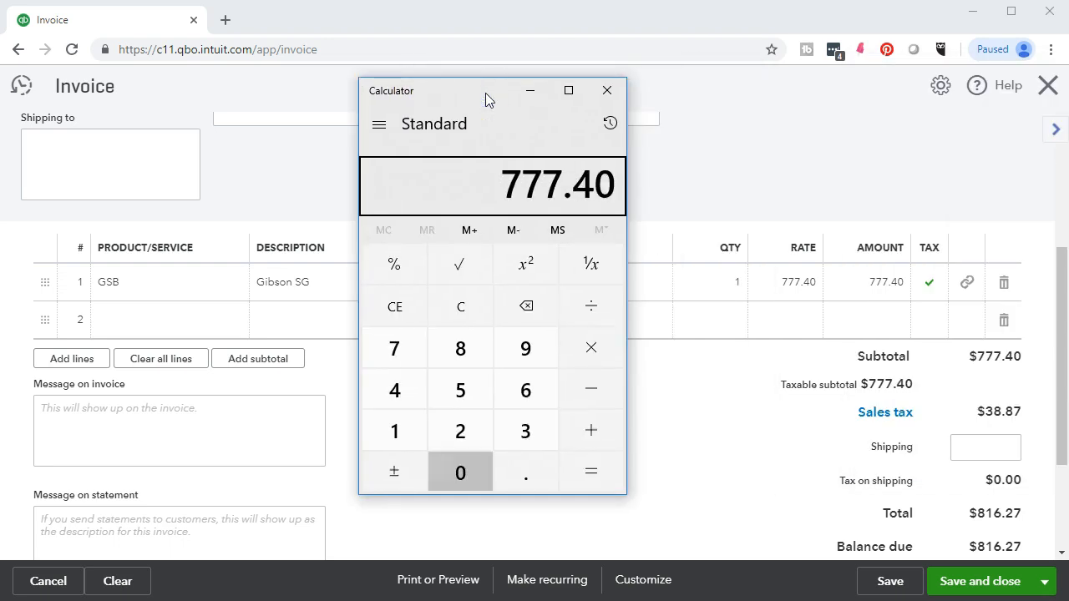
type("*.05=")
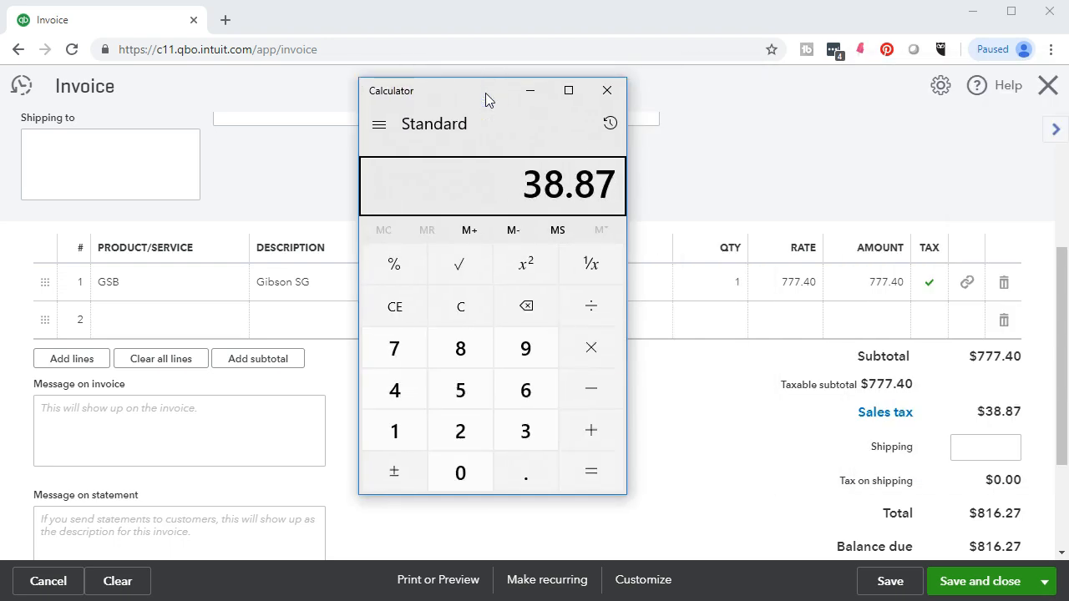
left_click(607, 90)
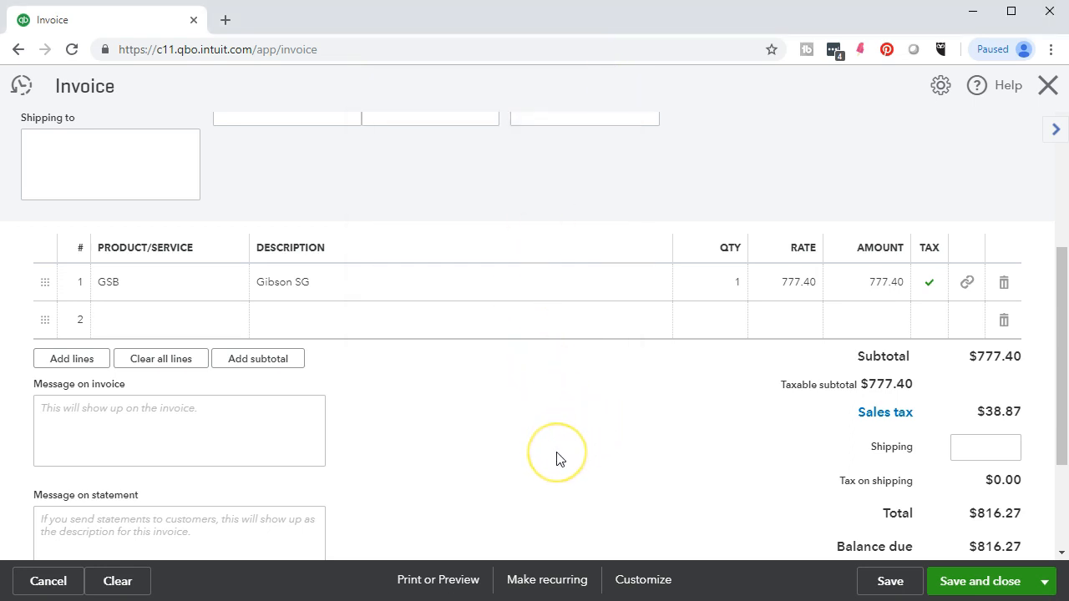
Review the invoice's totals and linked billable expense, and save and close the invoice.
scroll(558, 459, "up", 1)
scroll(558, 459, "up", 3)
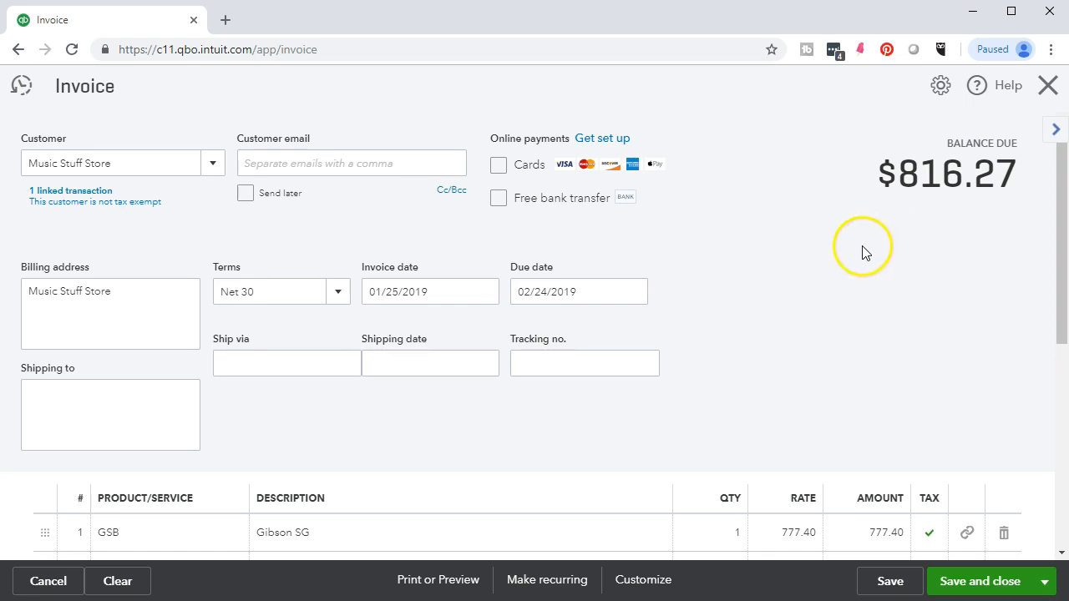
scroll(824, 285, "down", 5)
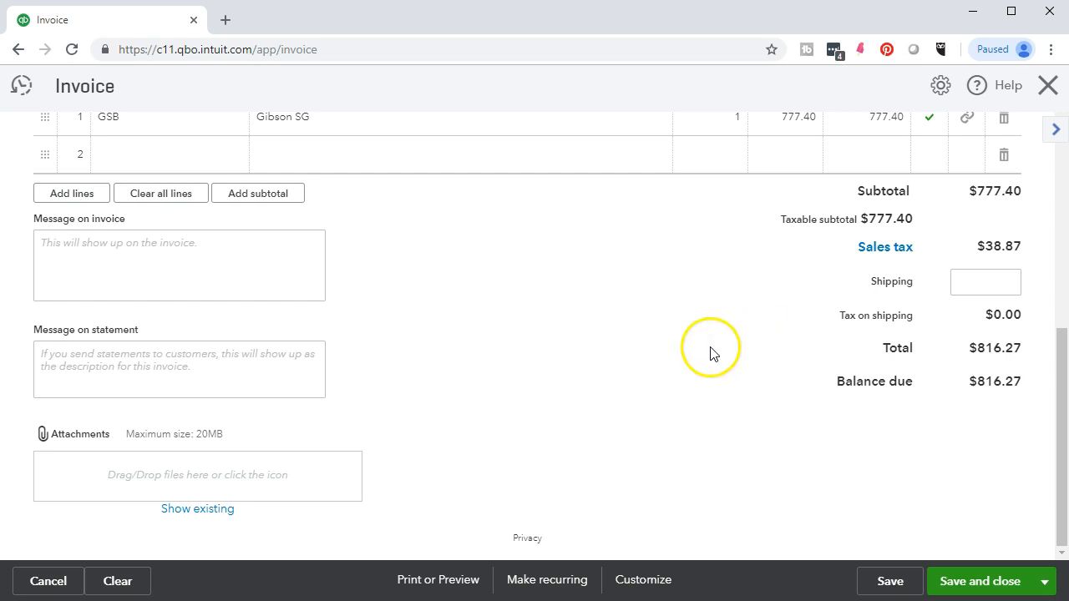
scroll(709, 350, "up", 1)
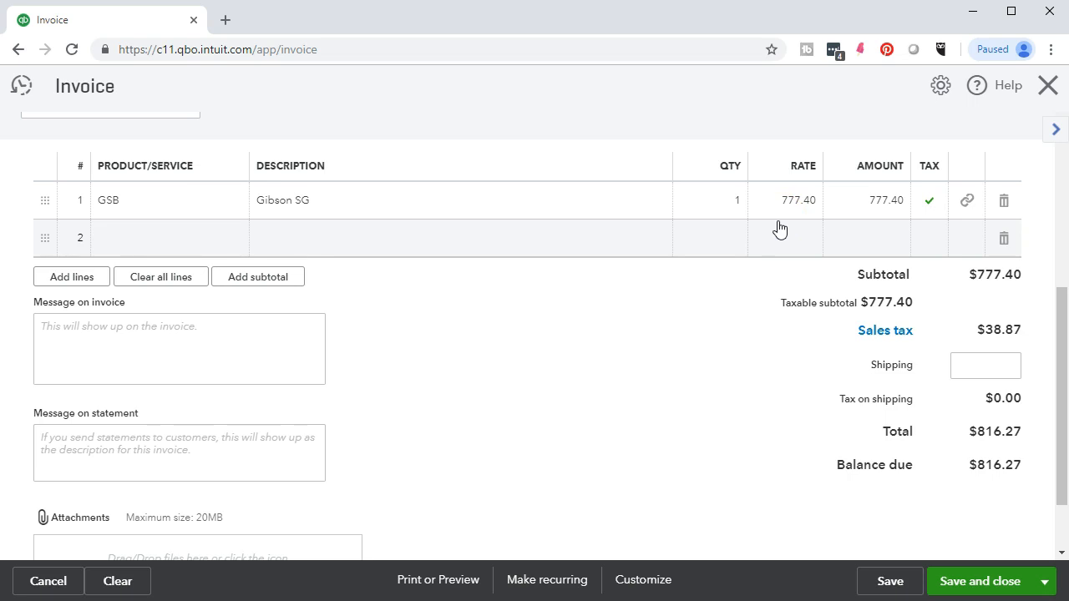
scroll(518, 377, "up", 4)
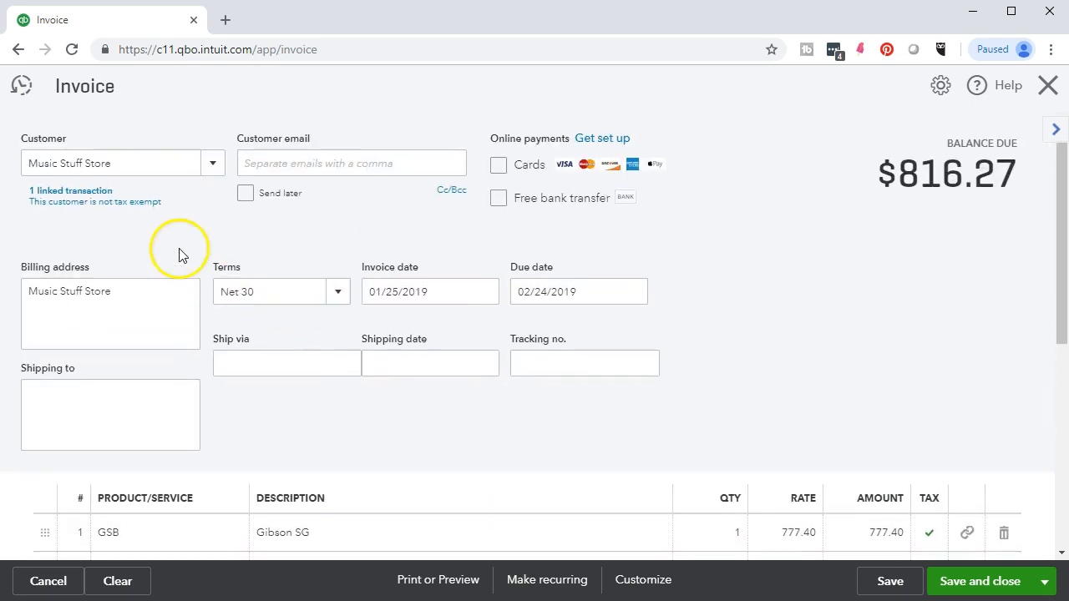
left_click(88, 195)
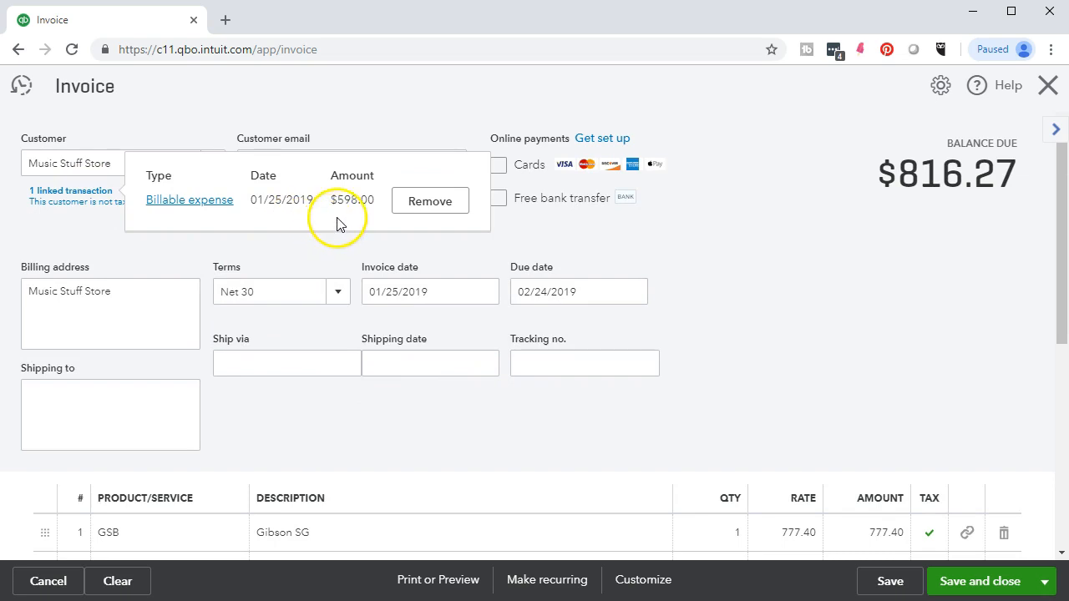
left_click(737, 298)
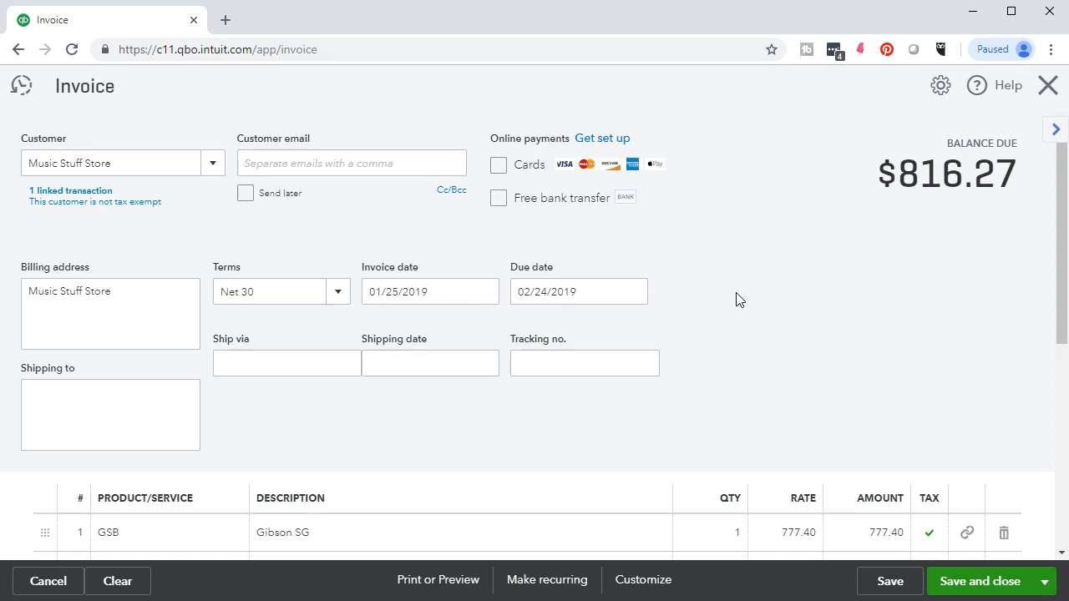
scroll(736, 299, "down", 5)
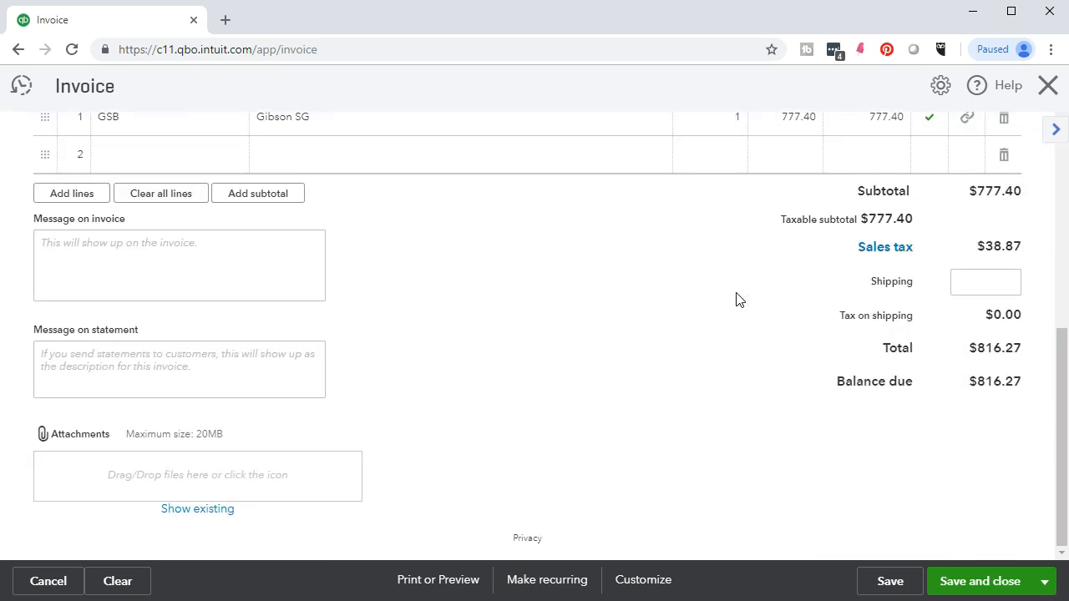
left_click(997, 592)
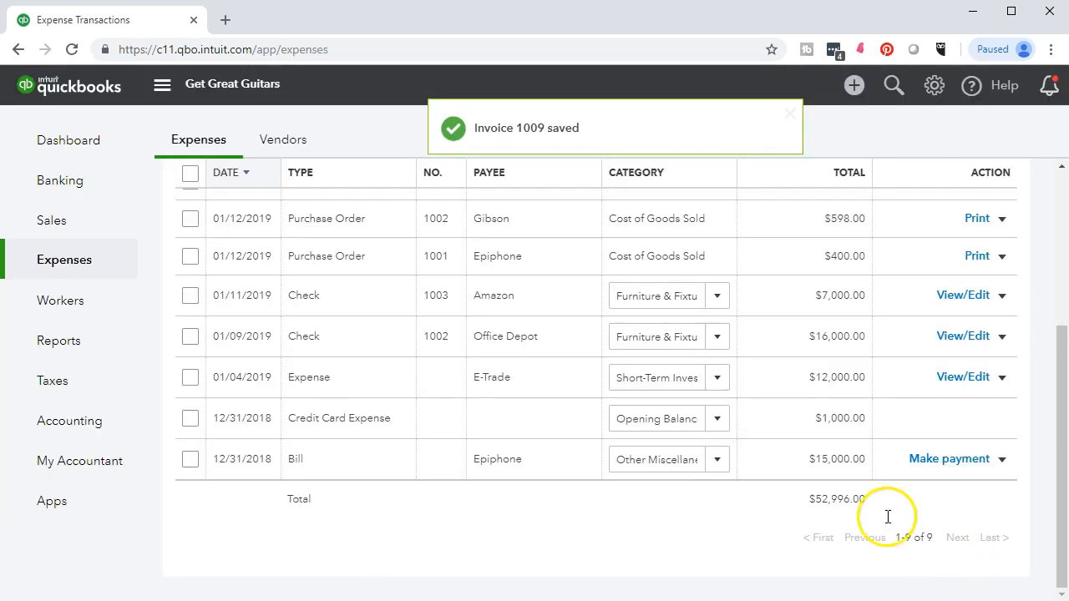
Run the Balance Sheet report for 01/01/2019 to 12/31/2019.
left_click(97, 349)
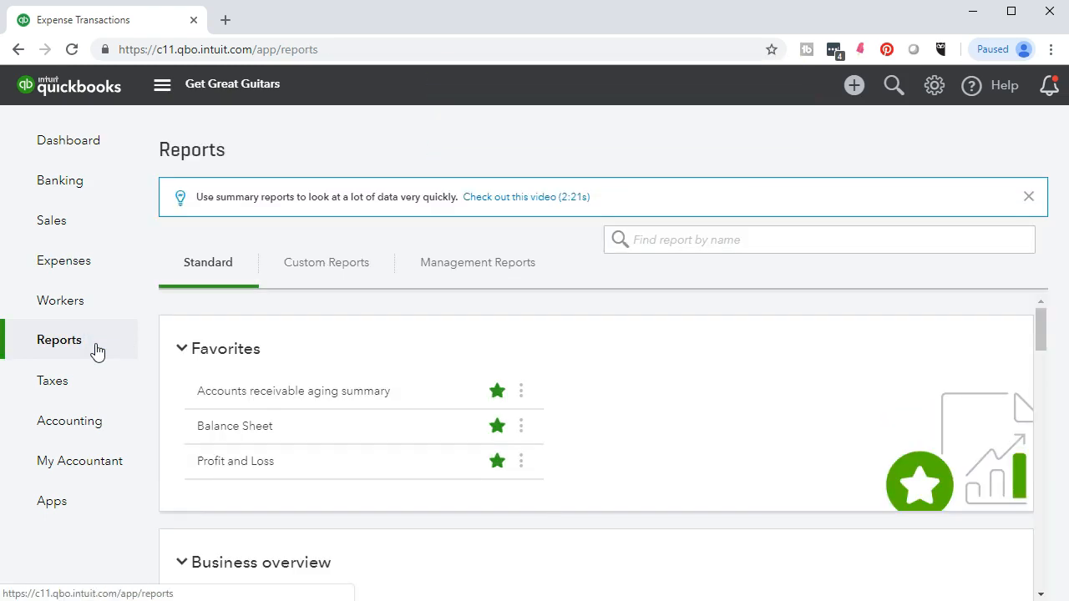
left_click(215, 429)
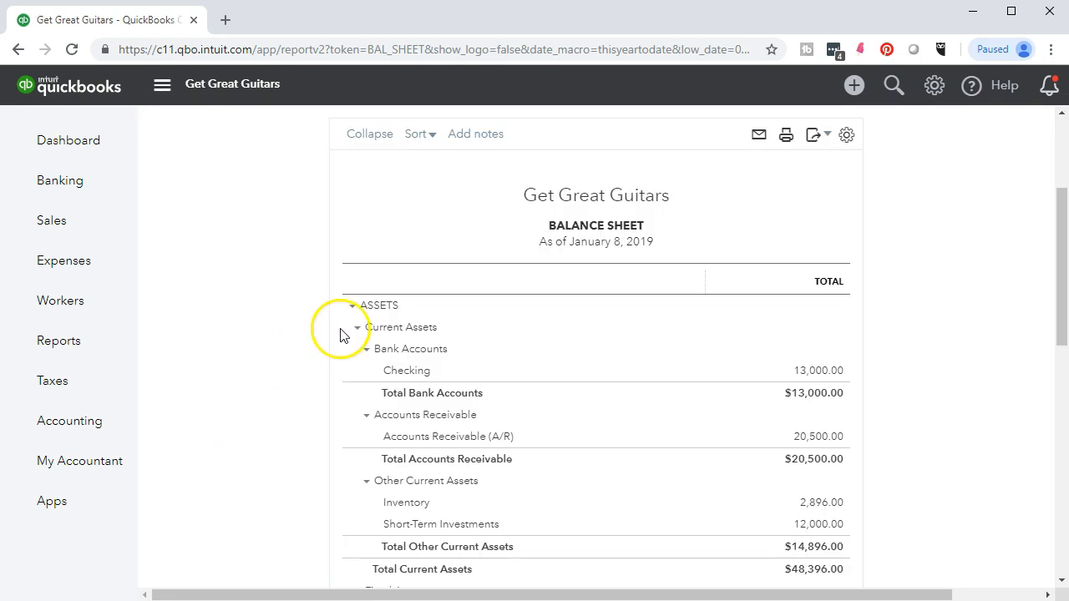
scroll(339, 334, "up", 3)
left_click(447, 214)
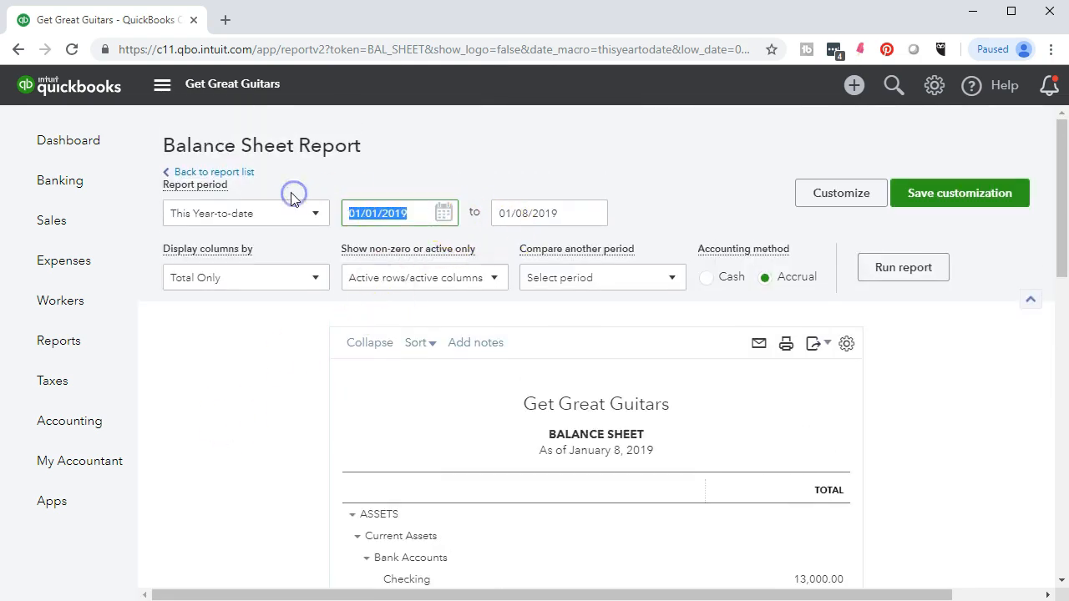
type("01/01/20")
type("19")
key("Tab")
type("123119")
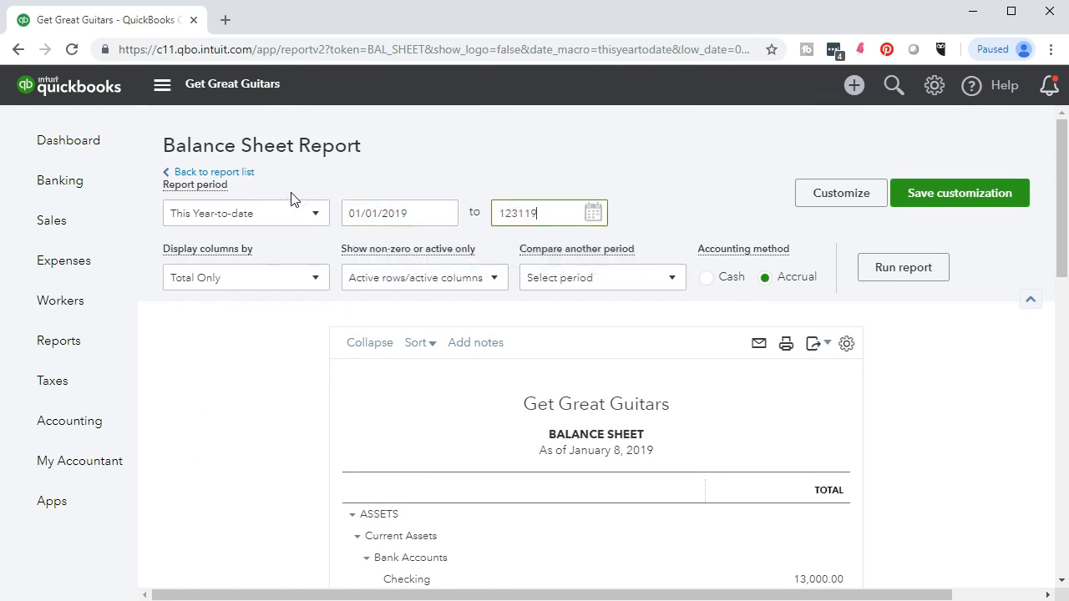
key("Tab")
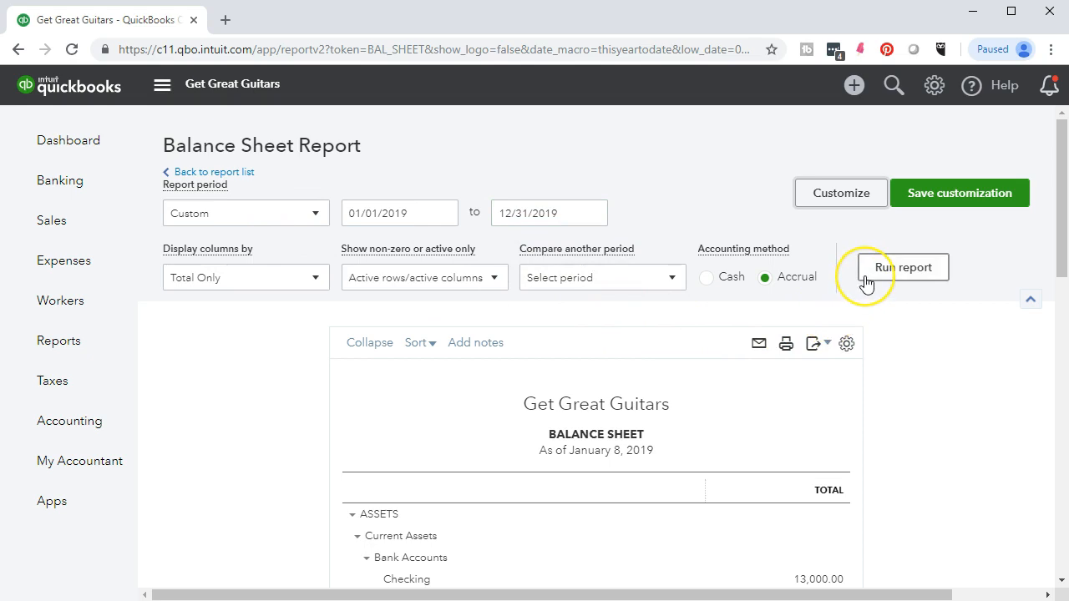
left_click(902, 267)
Trace the balance sheet's Accounts Receivable amount through its transaction report to the Music Stuff Store invoice.
scroll(865, 284, "down", 3)
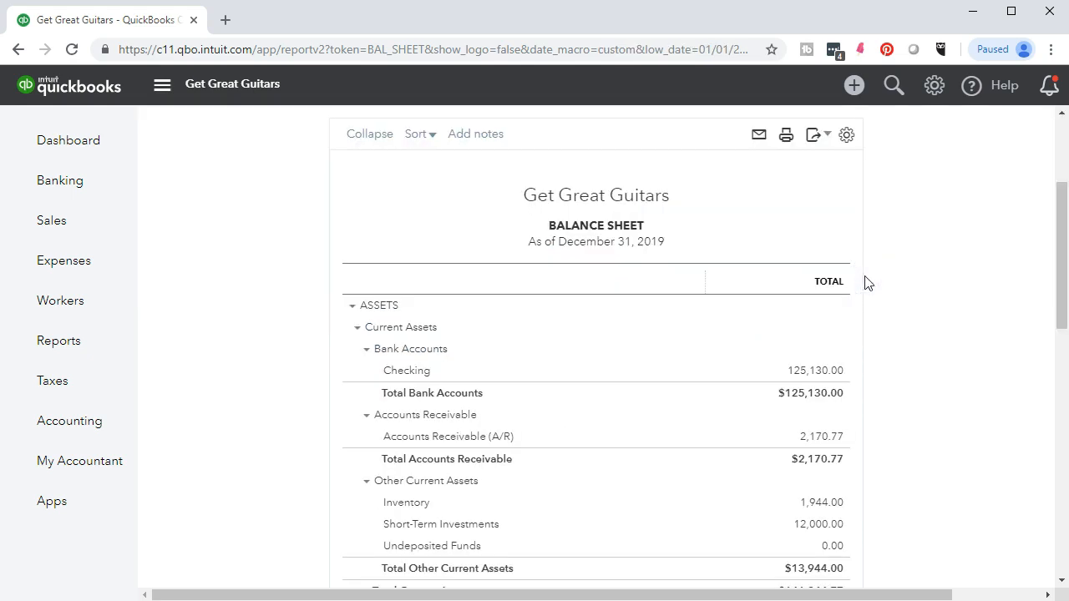
scroll(866, 282, "down", 2)
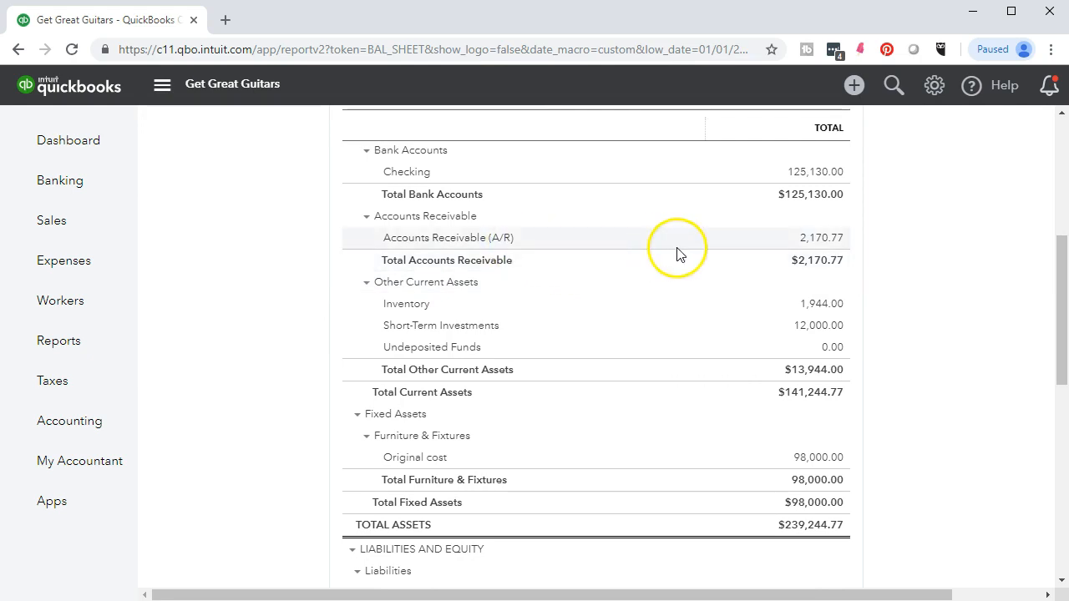
left_click(810, 244)
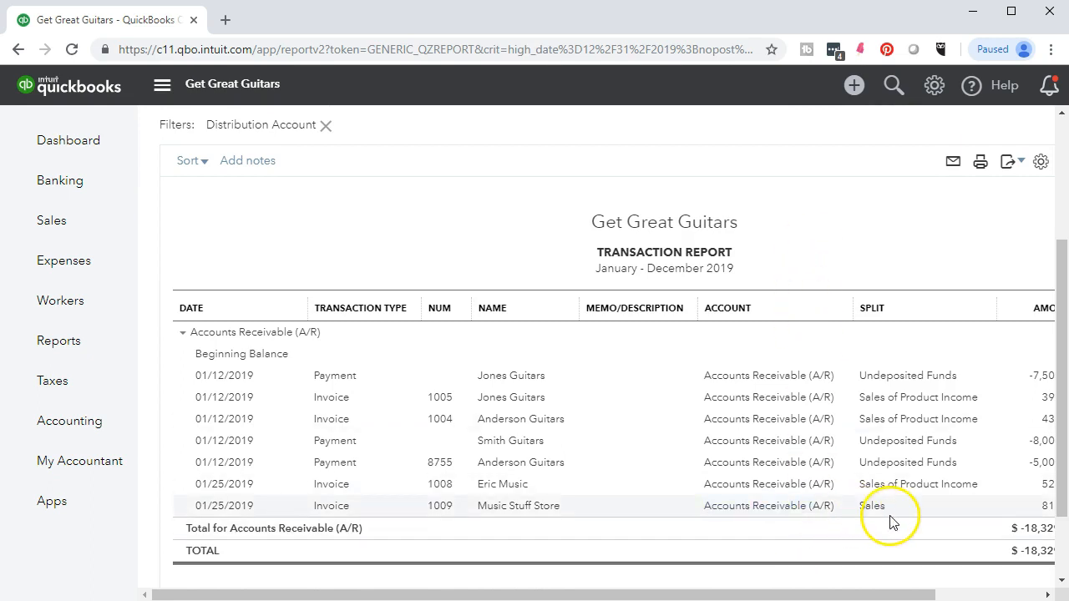
left_click_drag(877, 595, 913, 594)
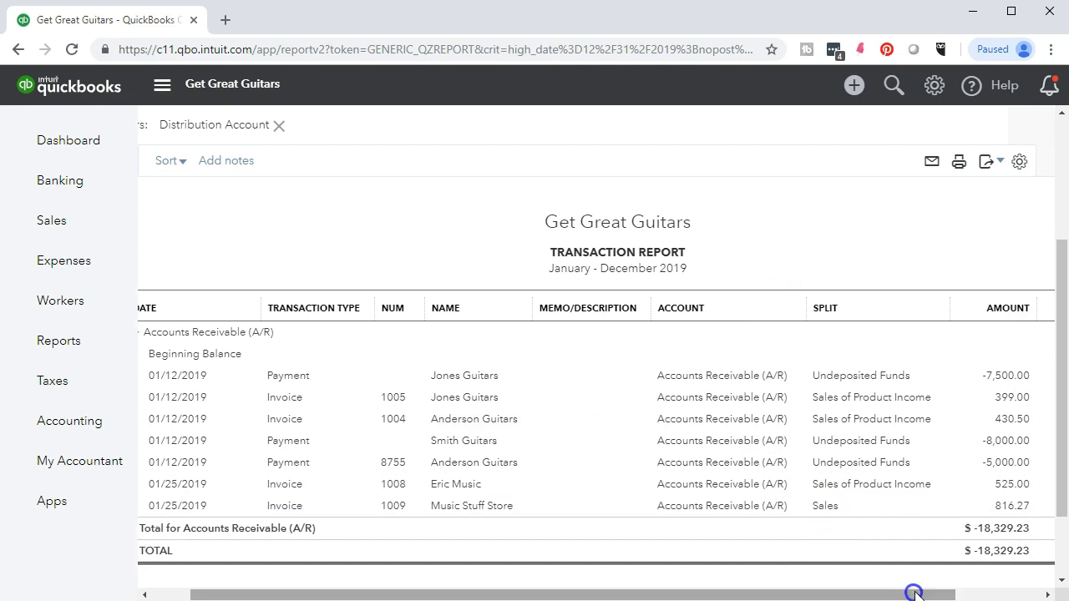
left_click(1006, 508)
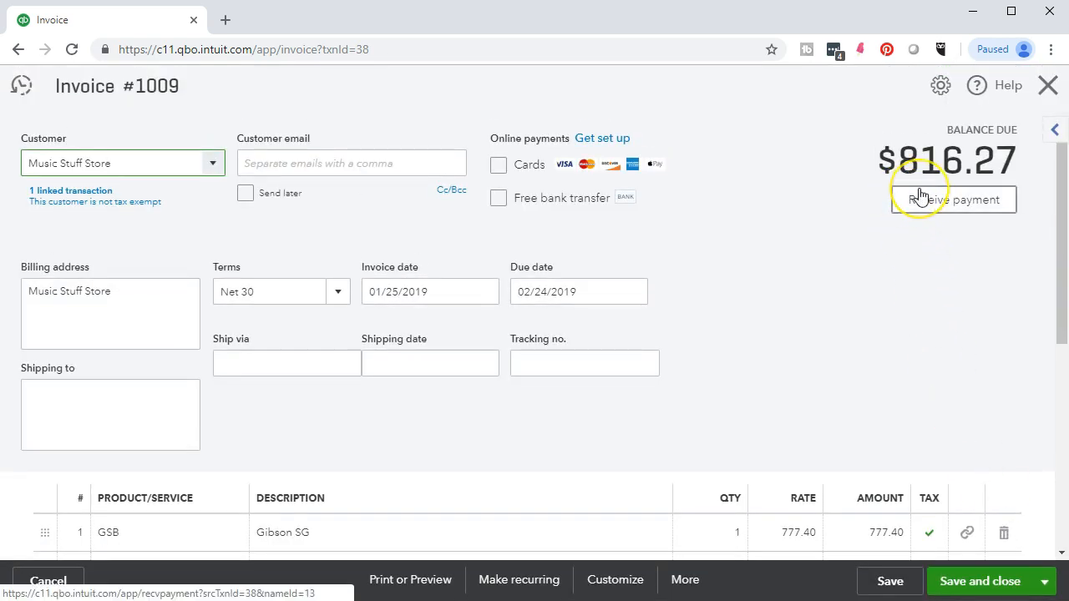
Close the Music Stuff Store invoice and return from the transaction report to the balance sheet.
left_click(1048, 85)
scroll(158, 284, "up", 3)
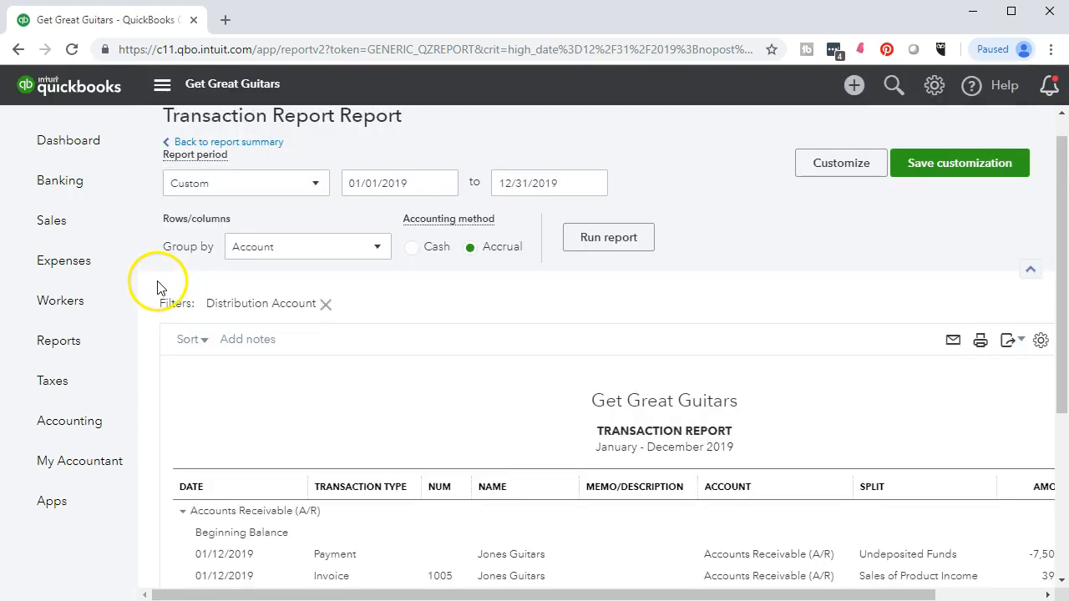
left_click(264, 173)
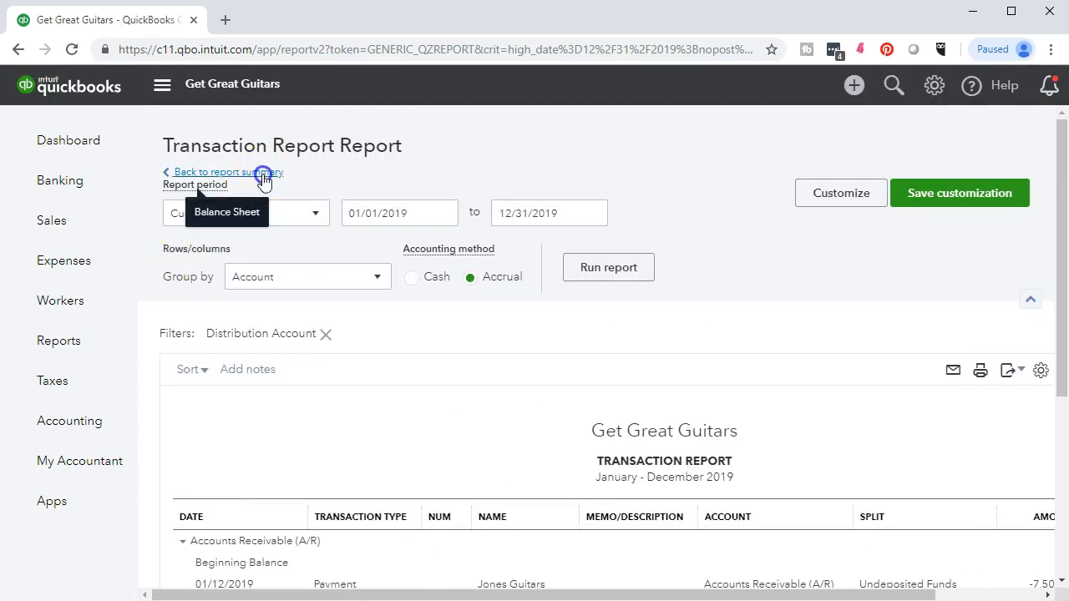
scroll(266, 182, "down", 5)
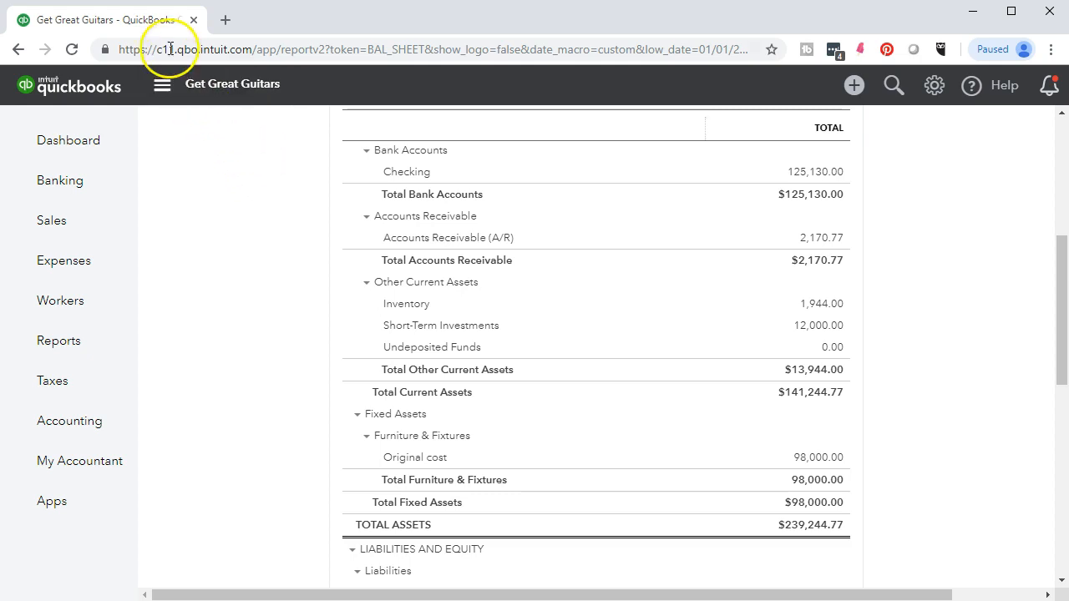
Duplicate the browser tab that shows the balance sheet.
right_click(147, 19)
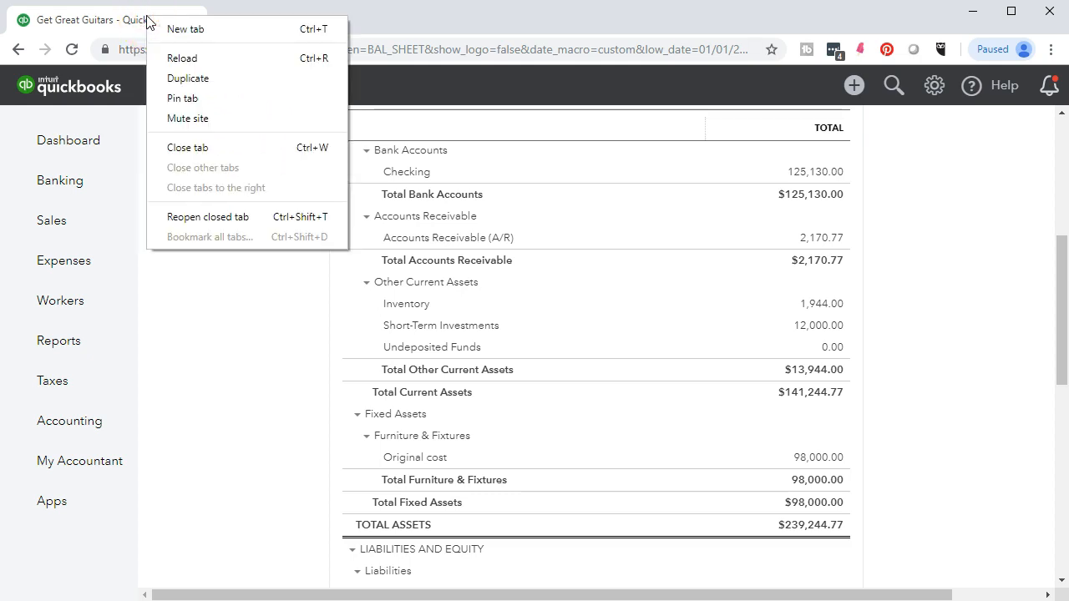
left_click(176, 80)
left_click_drag(119, 19, 320, 18)
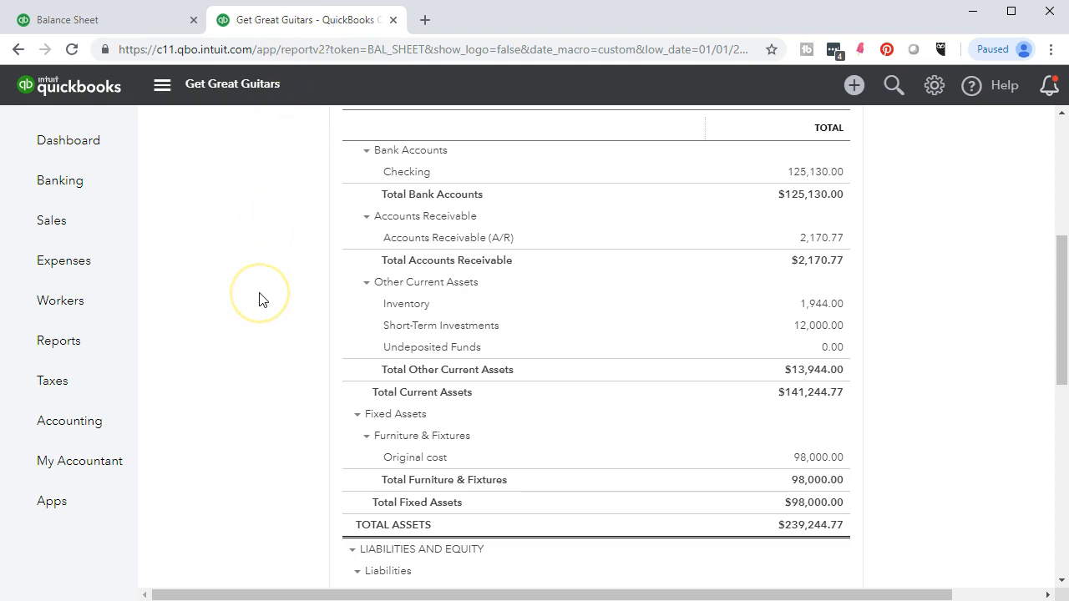
Open the Profit and Loss report in the second browser tab.
left_click(85, 347)
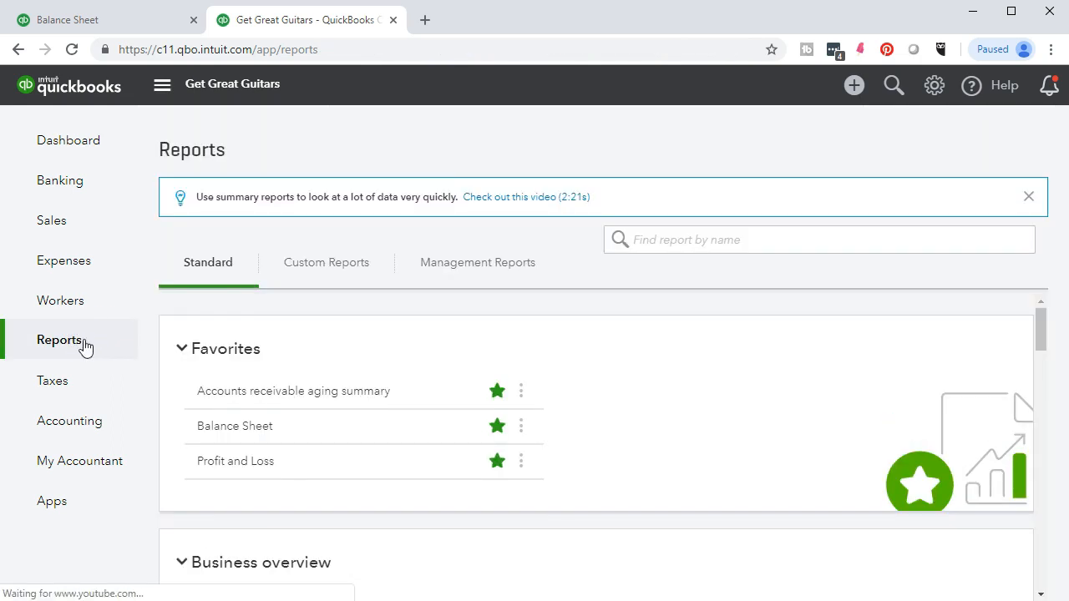
scroll(175, 399, "down", 1)
left_click(215, 383)
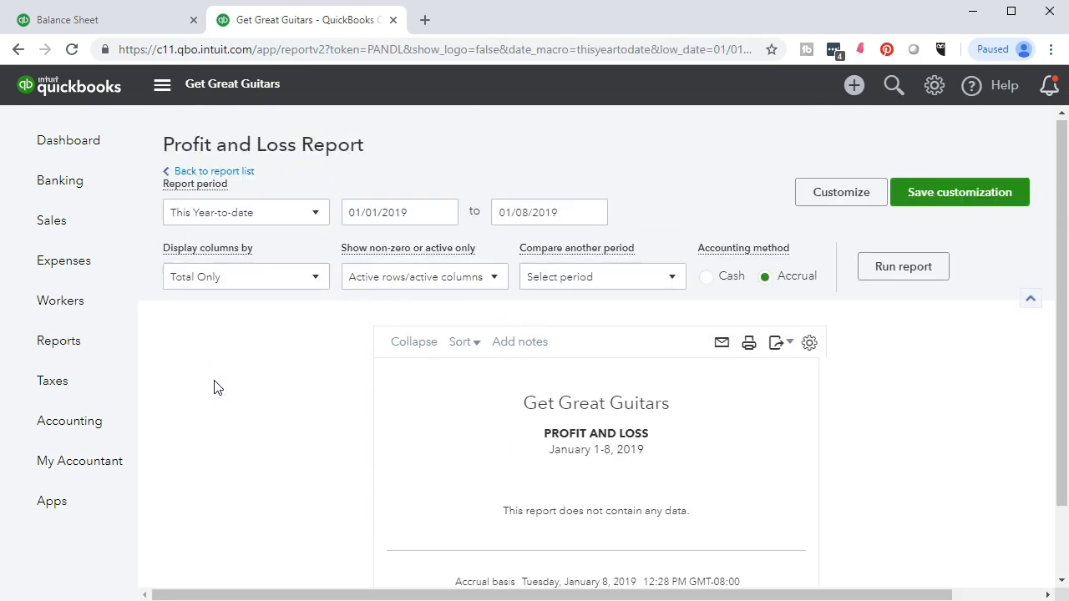
Run the Profit and Loss report for the period 01/01/2019 to 12/31/2019.
left_click(405, 211)
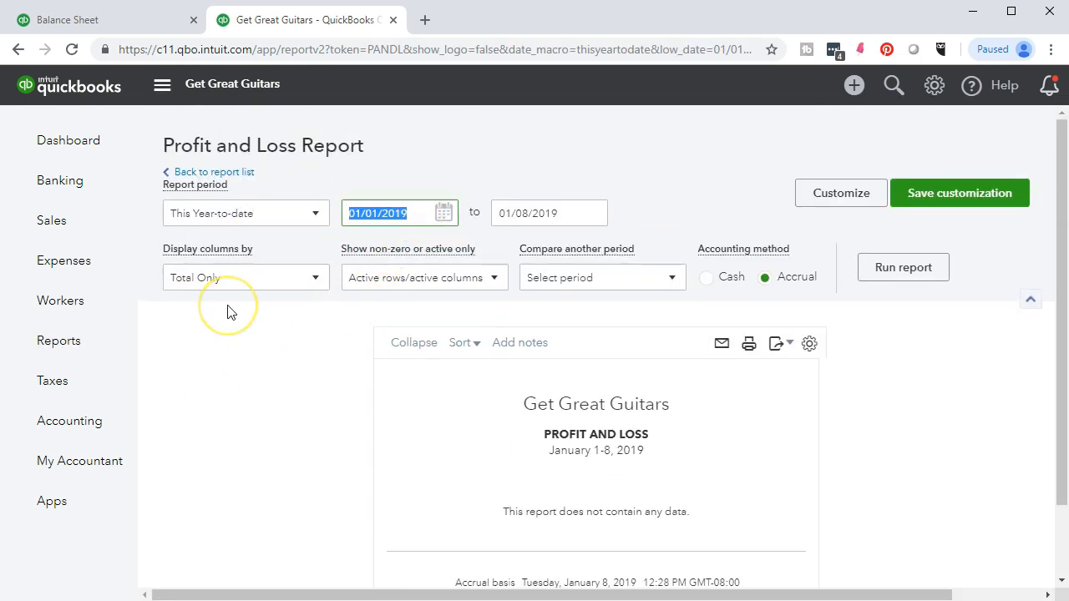
type("01/01/2019")
key("Tab")
type("12/31/2019")
key("Tab")
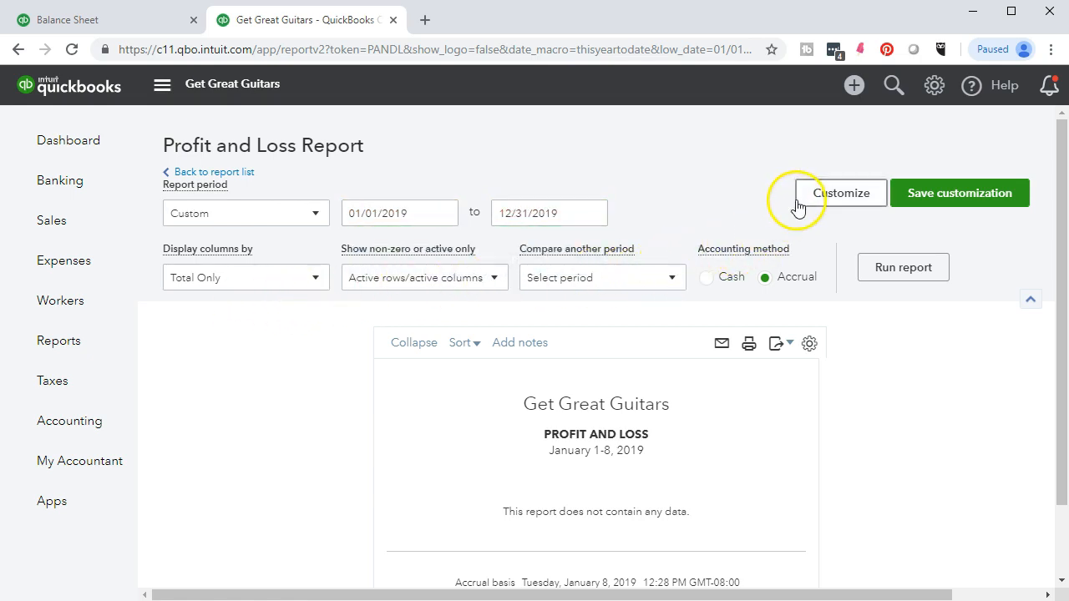
left_click(874, 266)
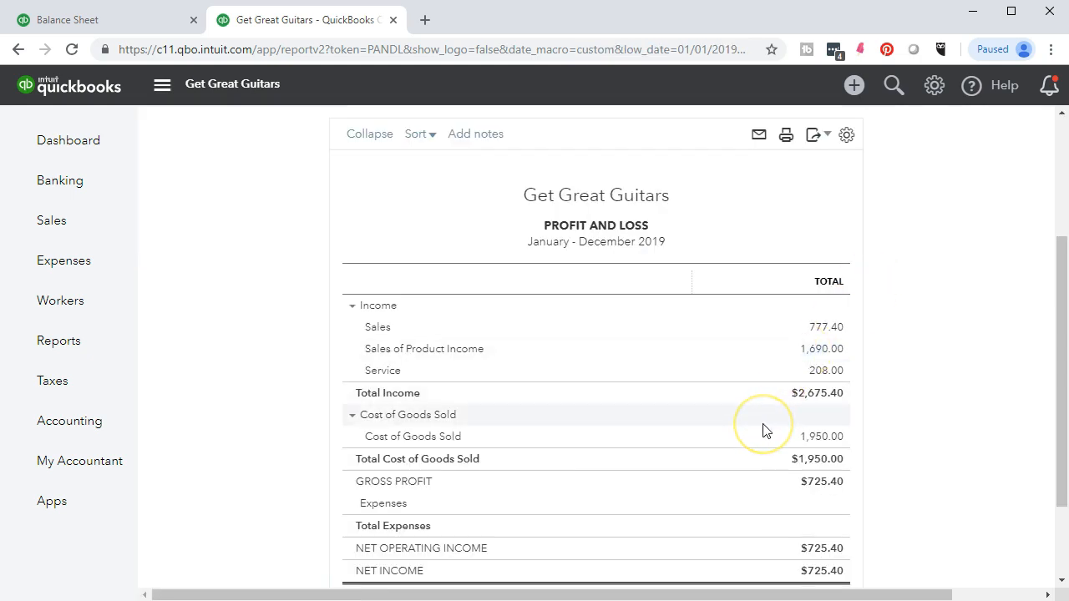
Open the transaction report behind the Sales income line and examine which transaction posted to it.
scroll(763, 430, "down", 1)
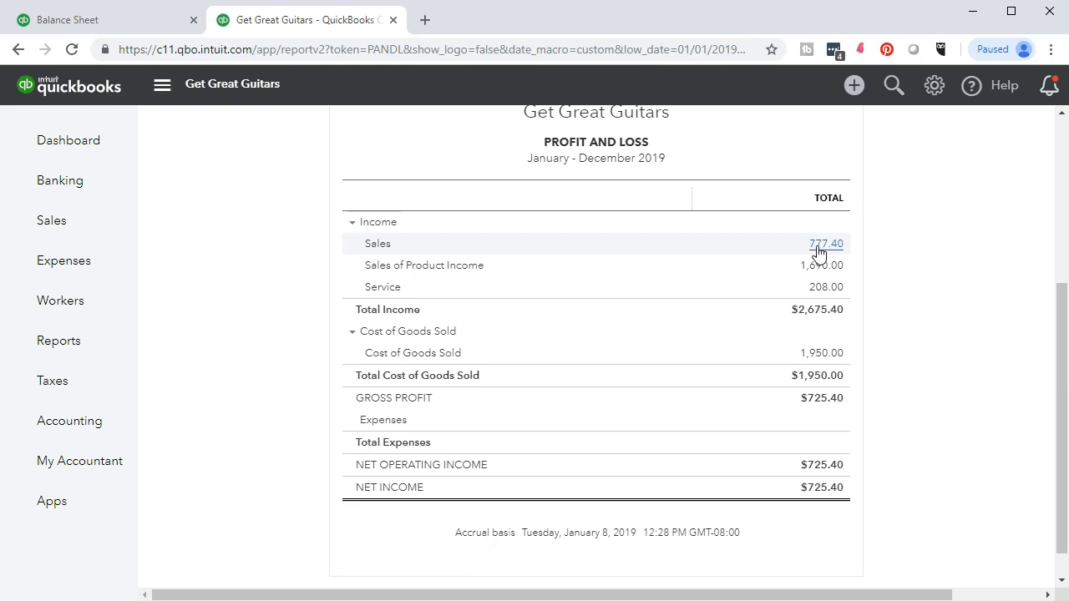
left_click(814, 269)
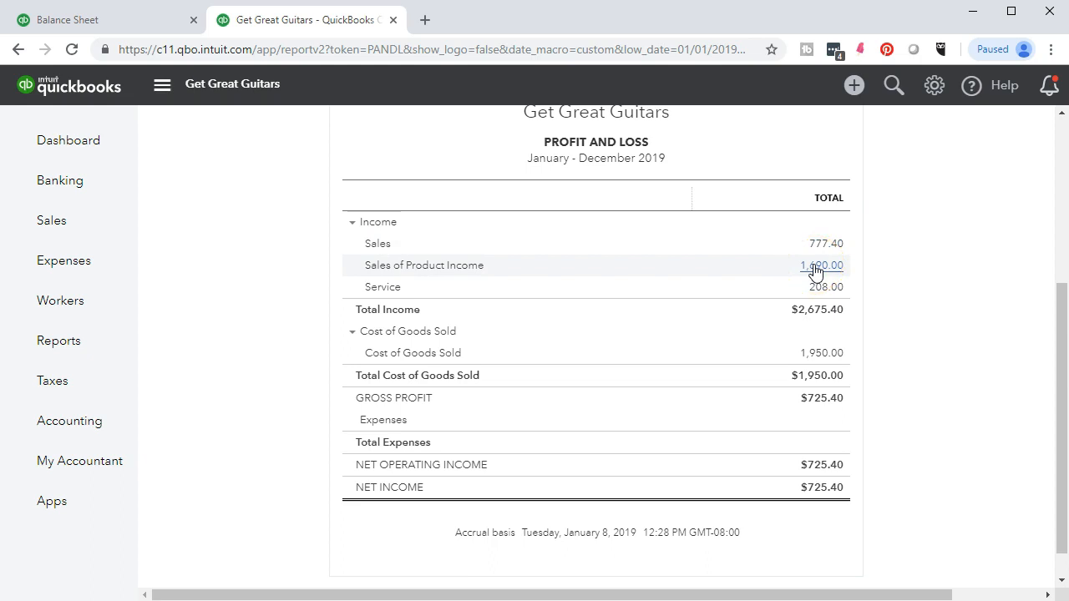
left_click(814, 248)
left_click(814, 248)
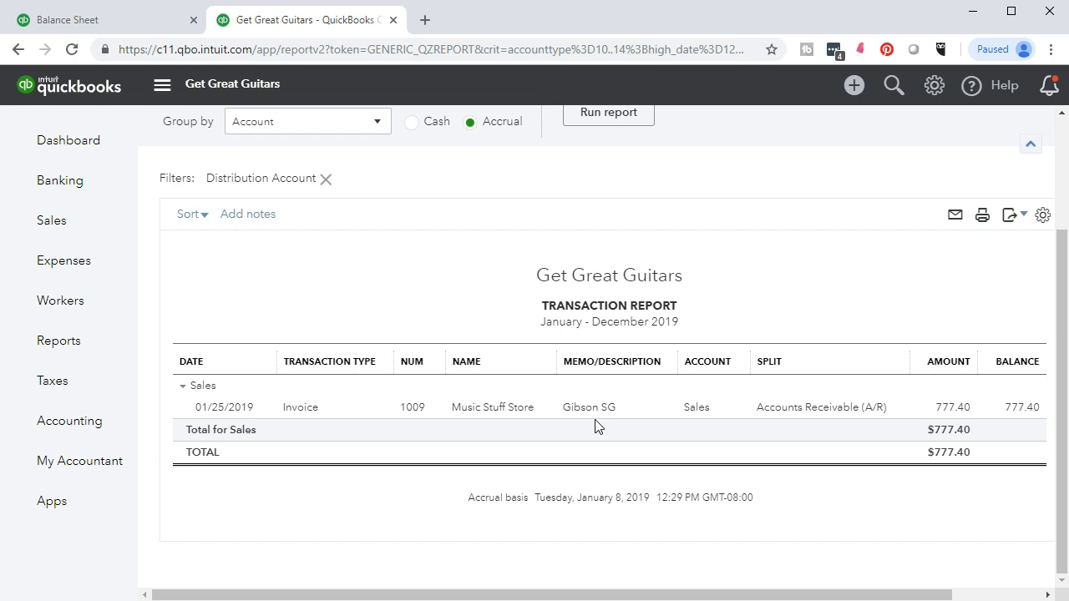
left_click(562, 426)
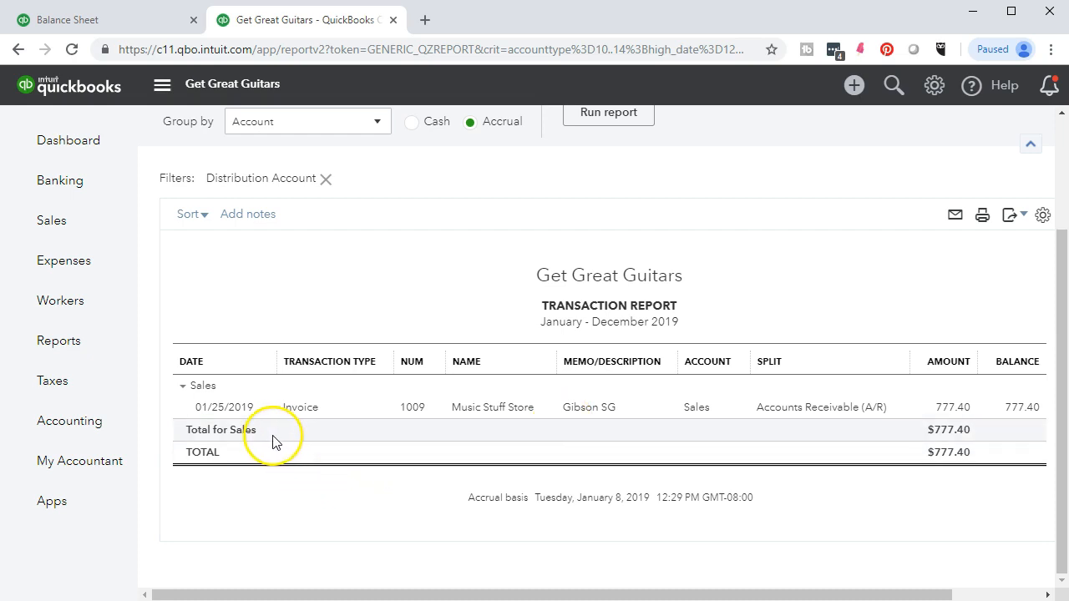
Open the GSB inventory item for editing from the Products and Services list.
left_click(67, 233)
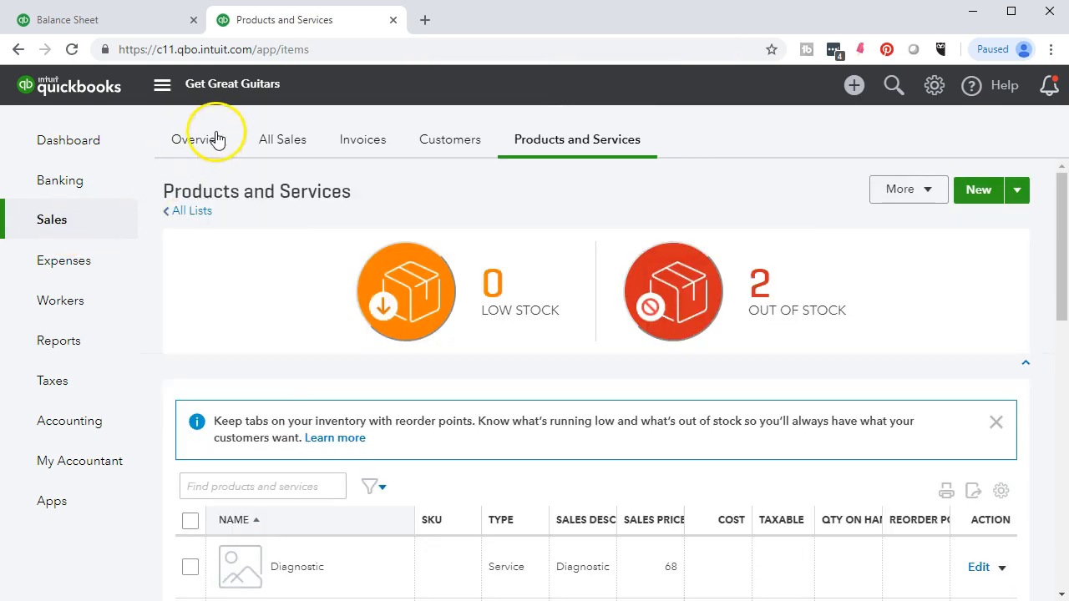
left_click(572, 140)
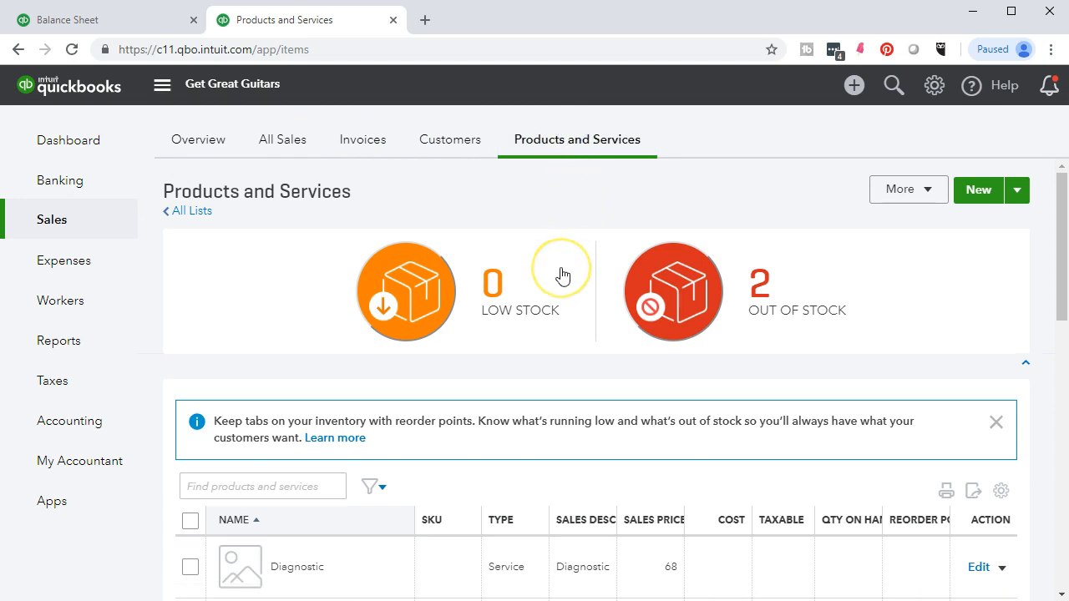
scroll(562, 275, "down", 4)
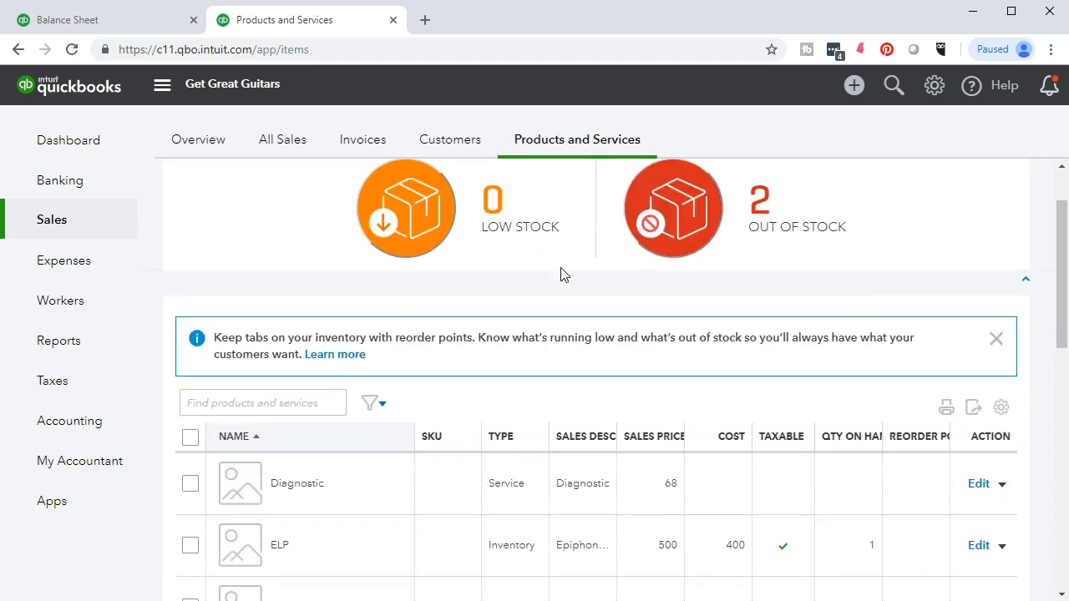
scroll(561, 276, "down", 2)
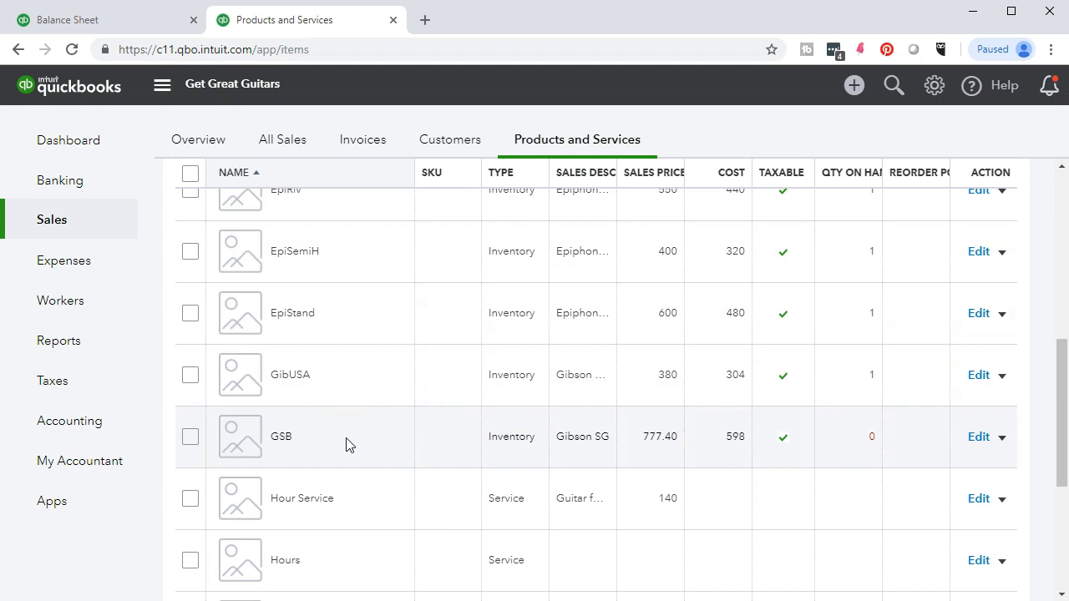
left_click(977, 436)
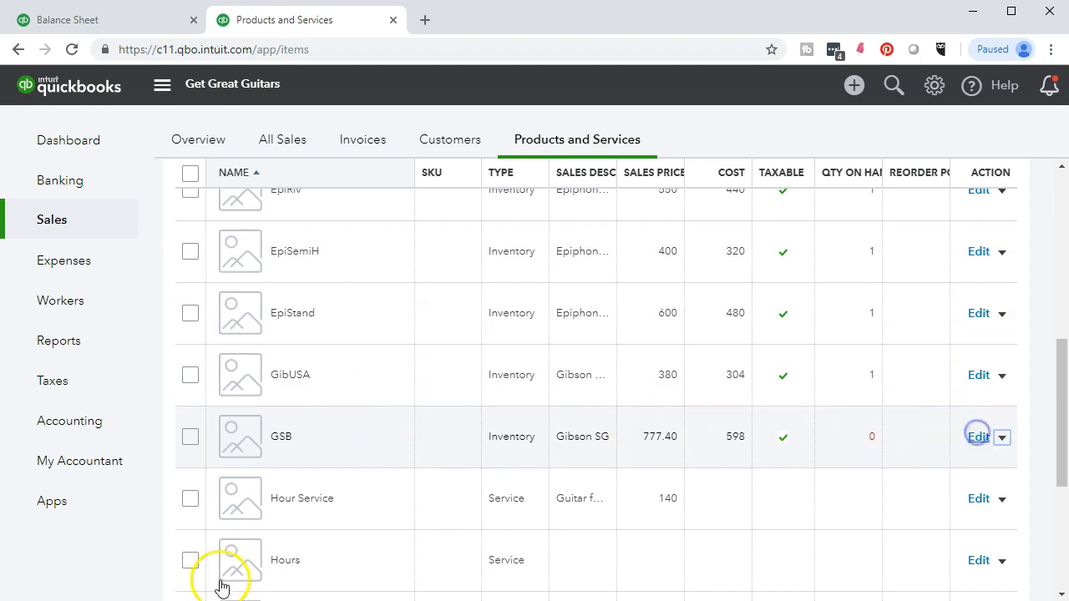
scroll(864, 365, "down", 3)
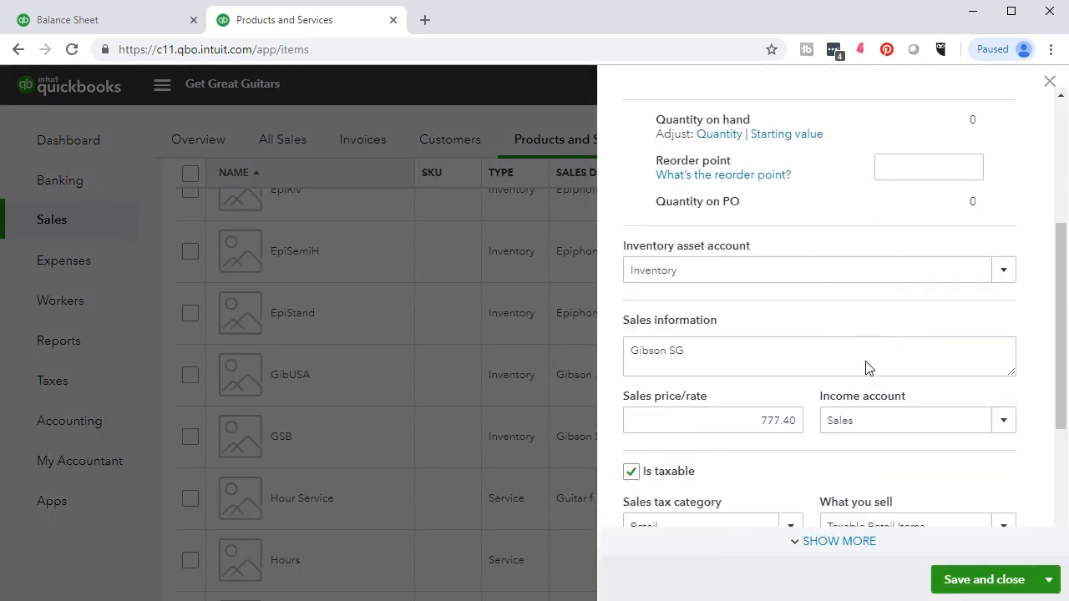
scroll(865, 368, "down", 1)
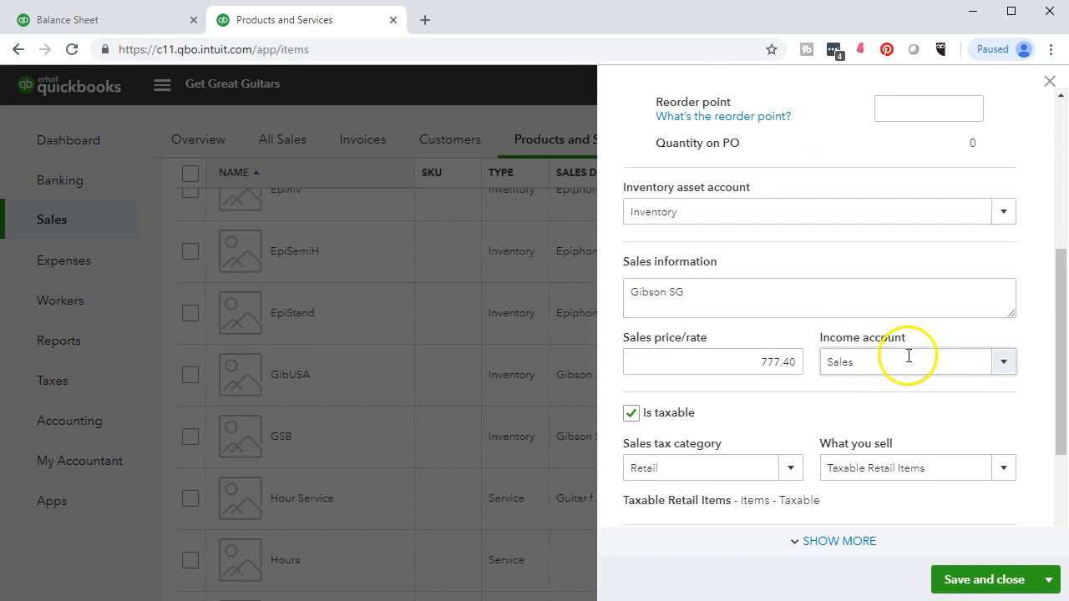
Set the GSB item's income account to Sales of Product Income and save the item.
left_click(1001, 364)
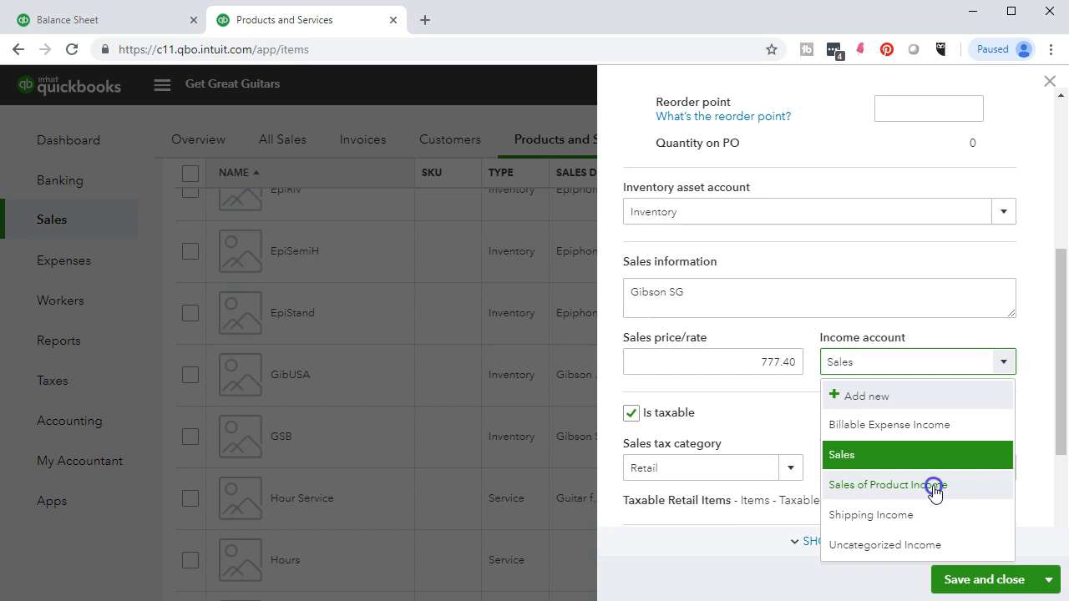
left_click(935, 485)
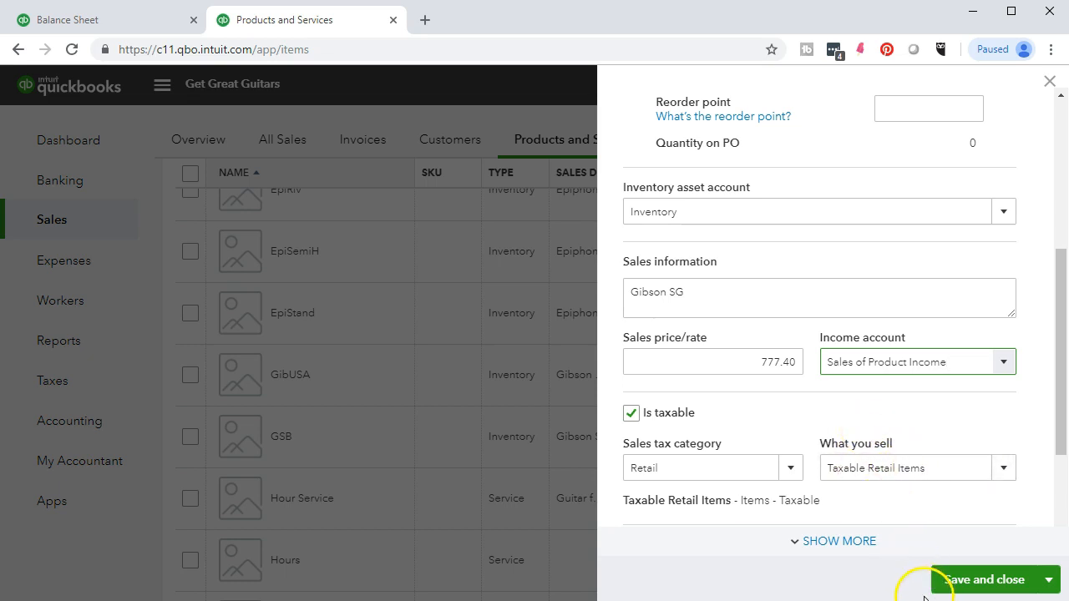
left_click(964, 585)
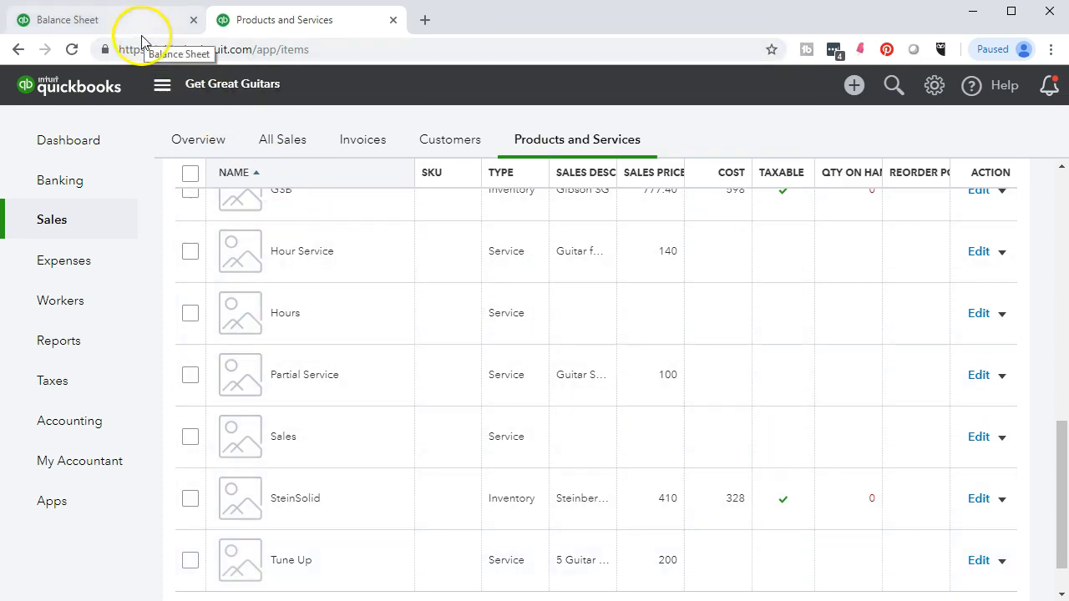
Reopen the Profit and Loss report and run it with an end date of 12/31/2019.
mouse_move(125, 172)
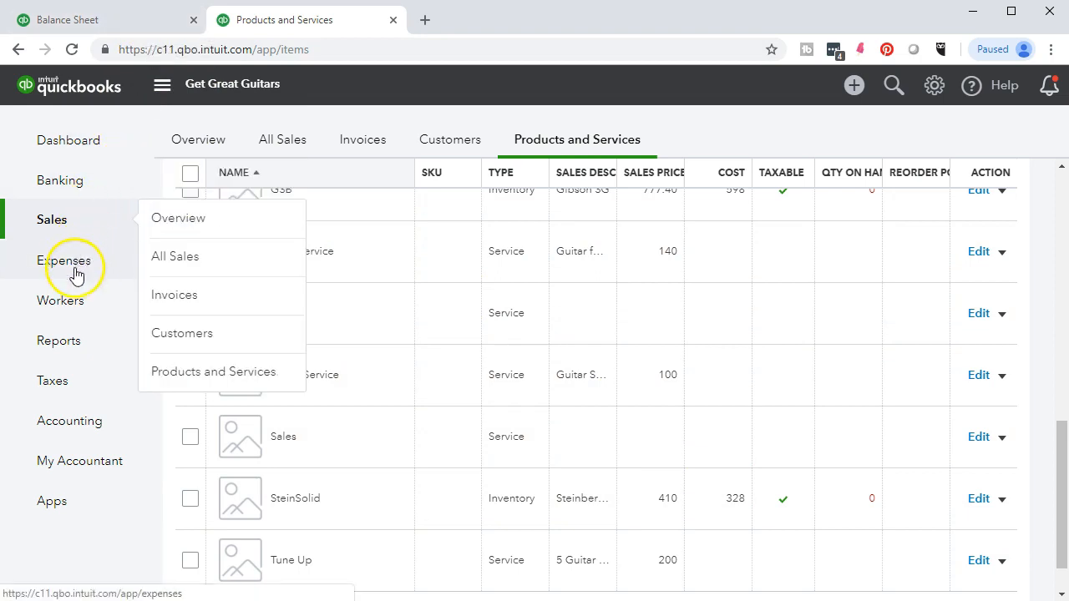
left_click(70, 346)
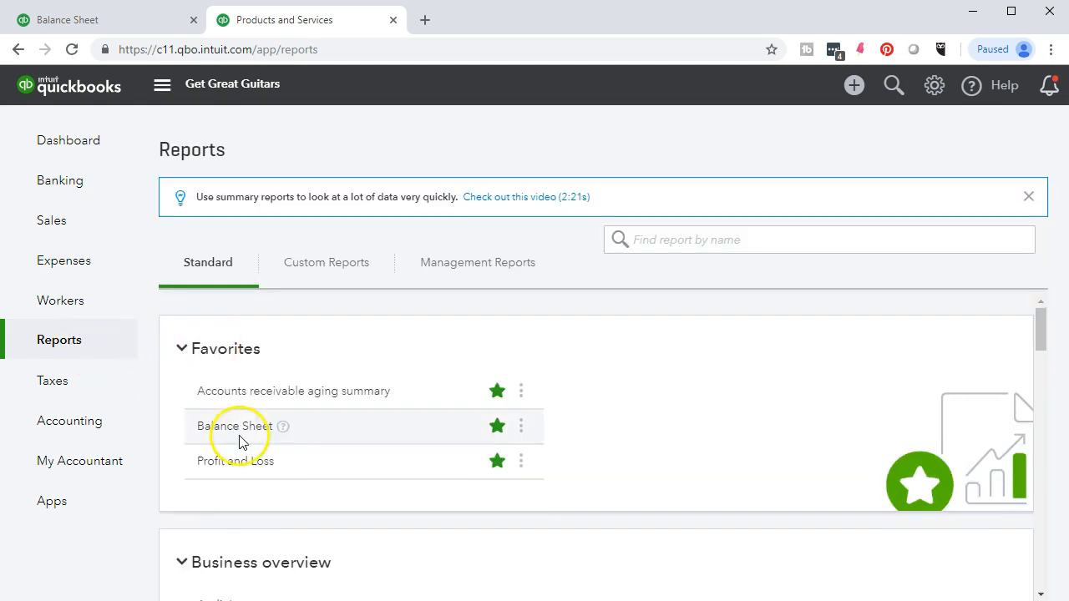
left_click(242, 465)
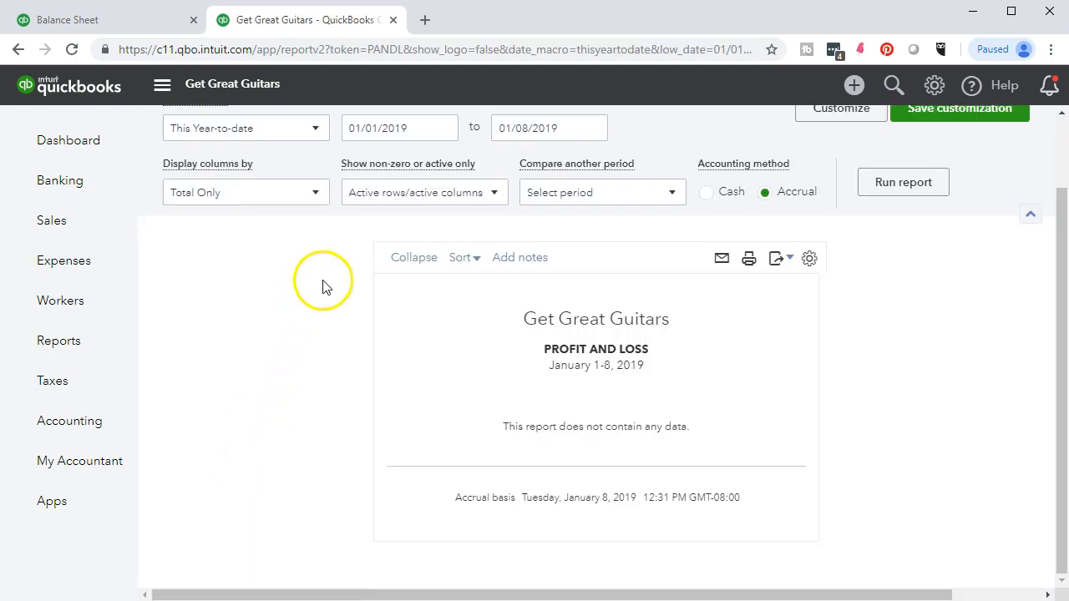
left_click_drag(544, 127, 448, 131)
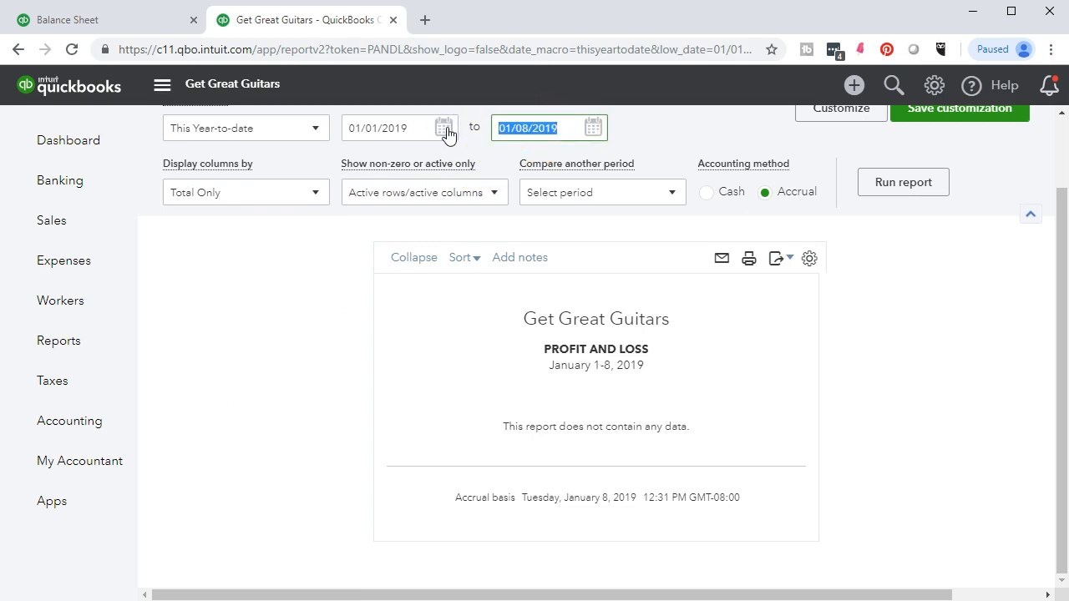
type("123119")
key("Tab")
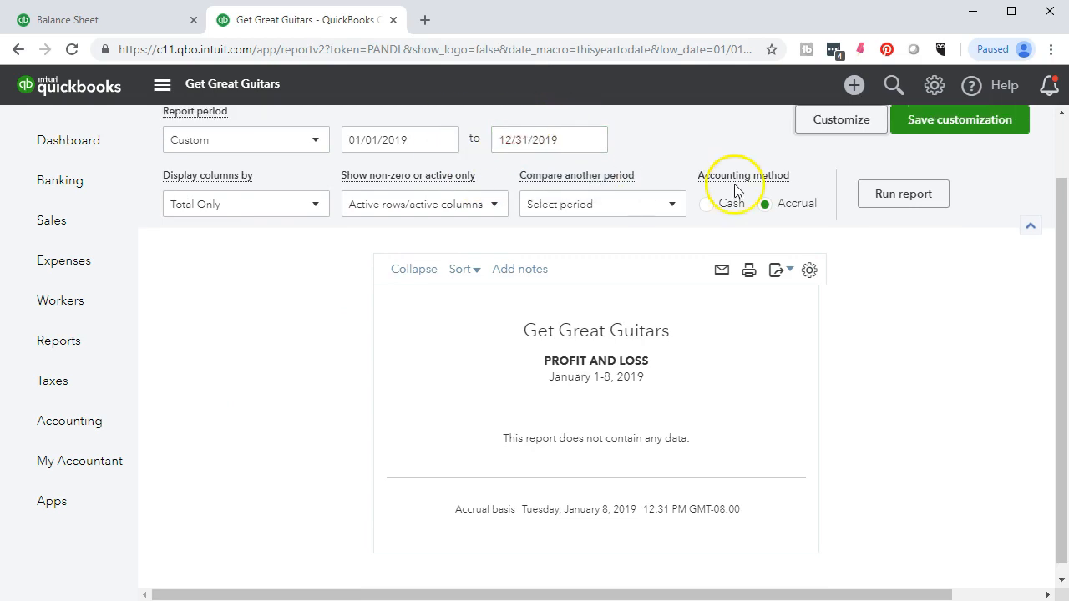
left_click(889, 205)
Trace Sales of Product Income through its transaction report to the Music Stuff Store invoice, check the invoice's subtotal and sales tax, and close it.
scroll(890, 208, "down", 2)
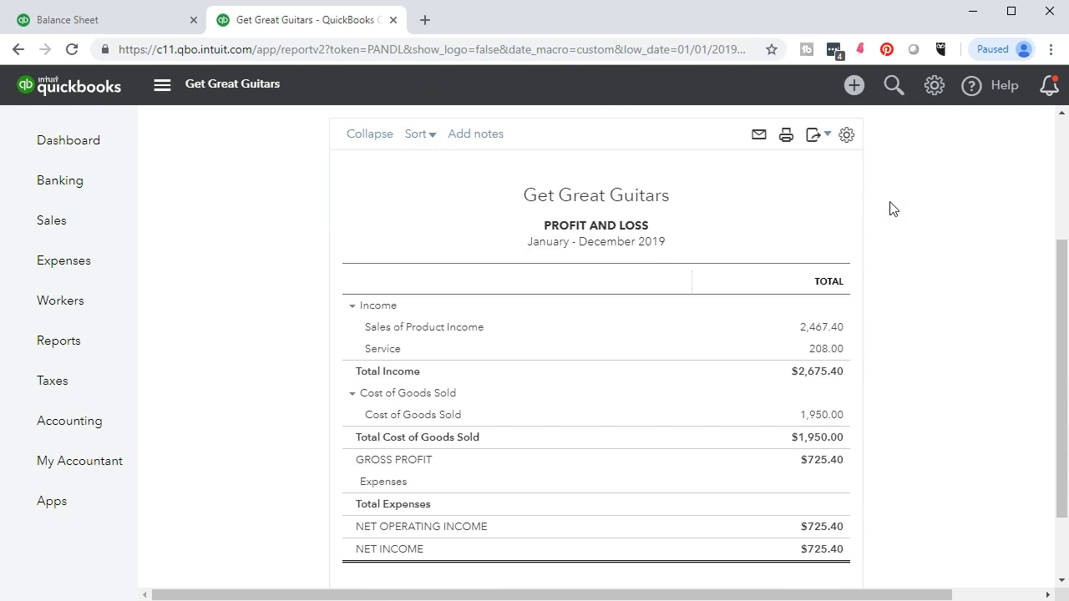
left_click(805, 331)
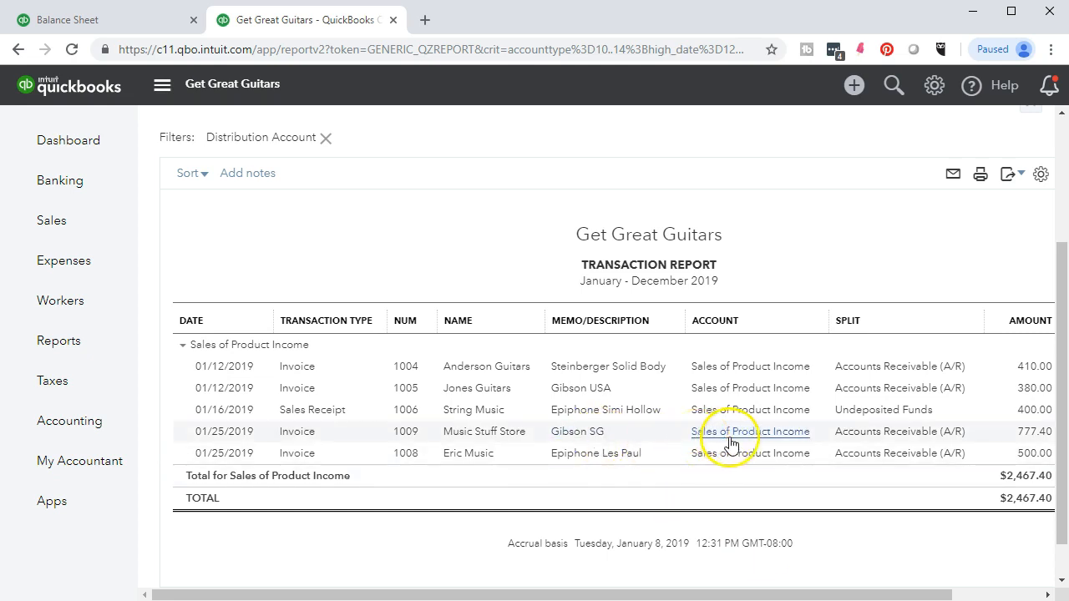
left_click(1034, 431)
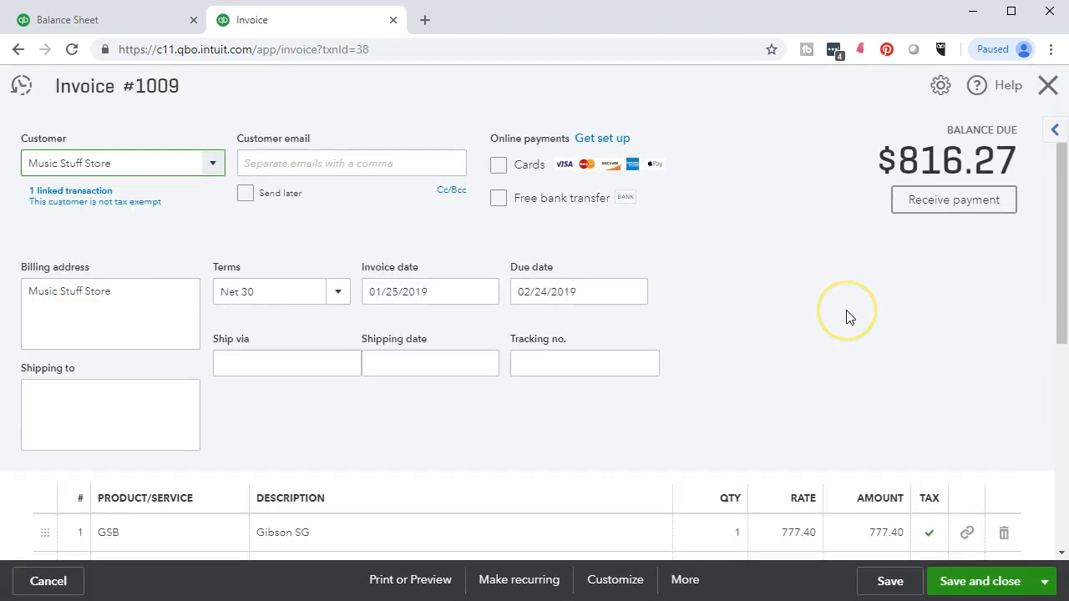
scroll(844, 314, "down", 5)
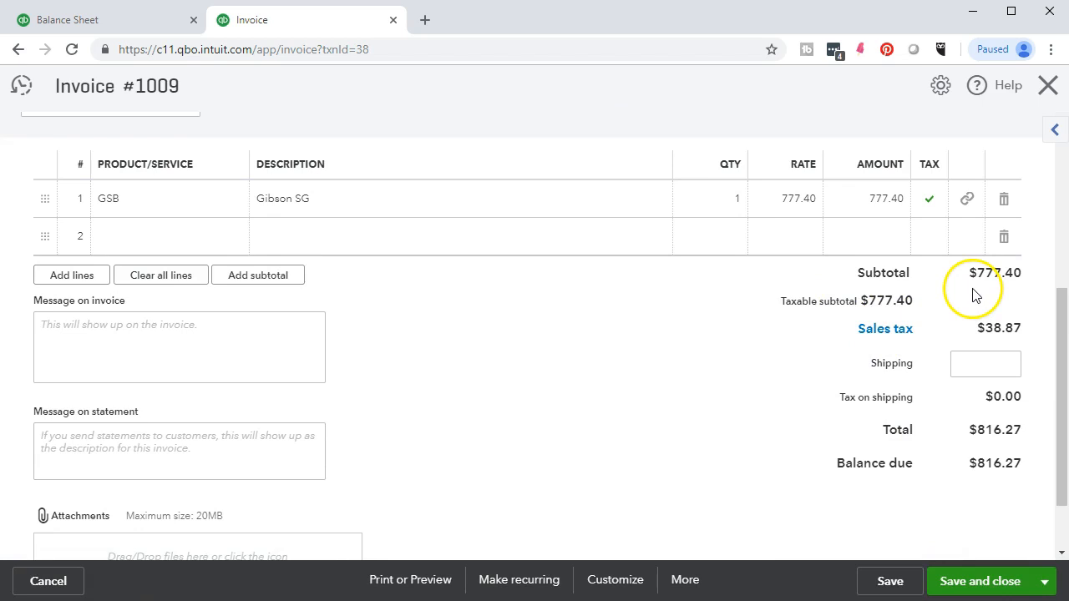
left_click(1050, 82)
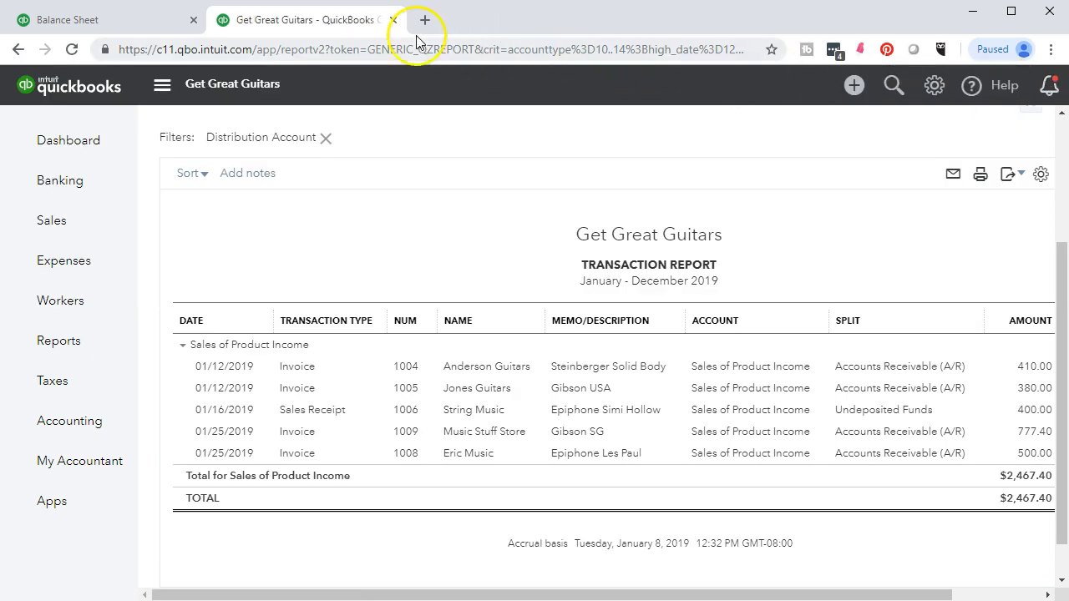
Switch to the balance sheet browser tab and examine the New York sales tax payable under Other Current Liabilities.
left_click(138, 30)
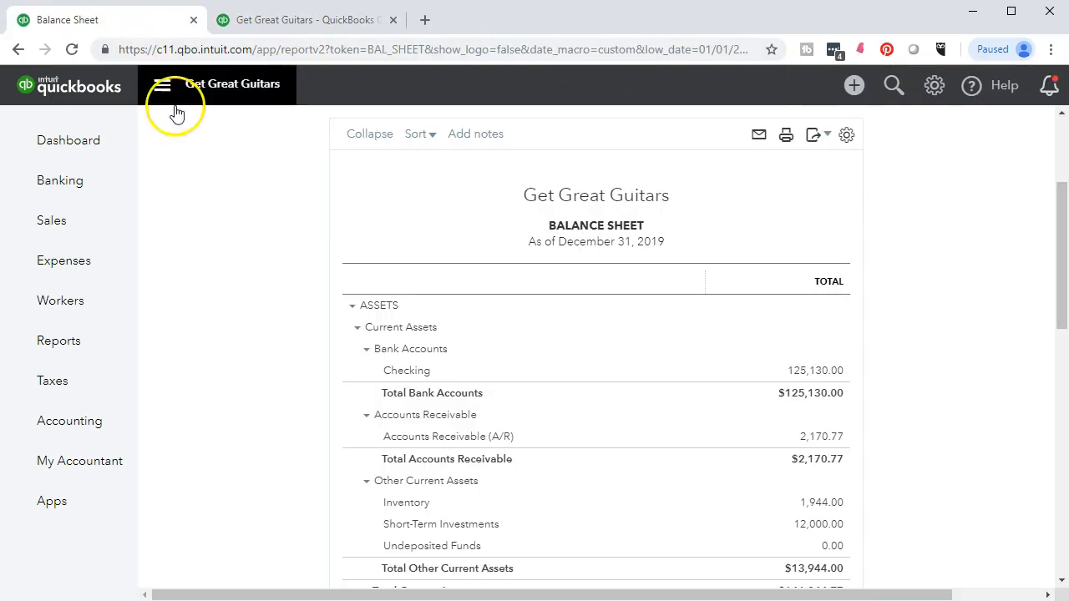
scroll(285, 318, "down", 2)
scroll(286, 318, "down", 4)
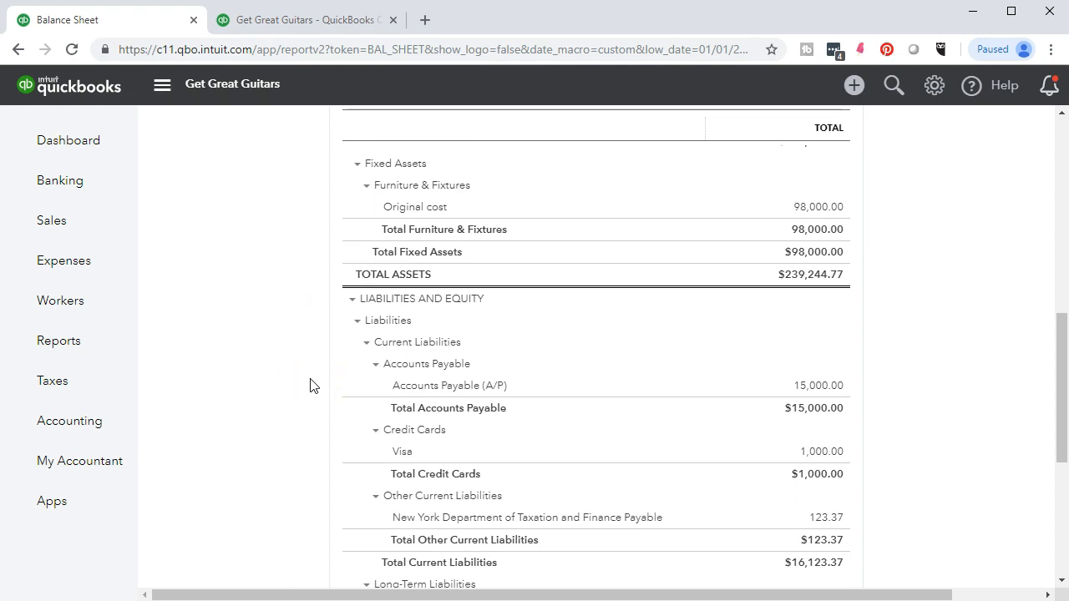
scroll(312, 391, "down", 1)
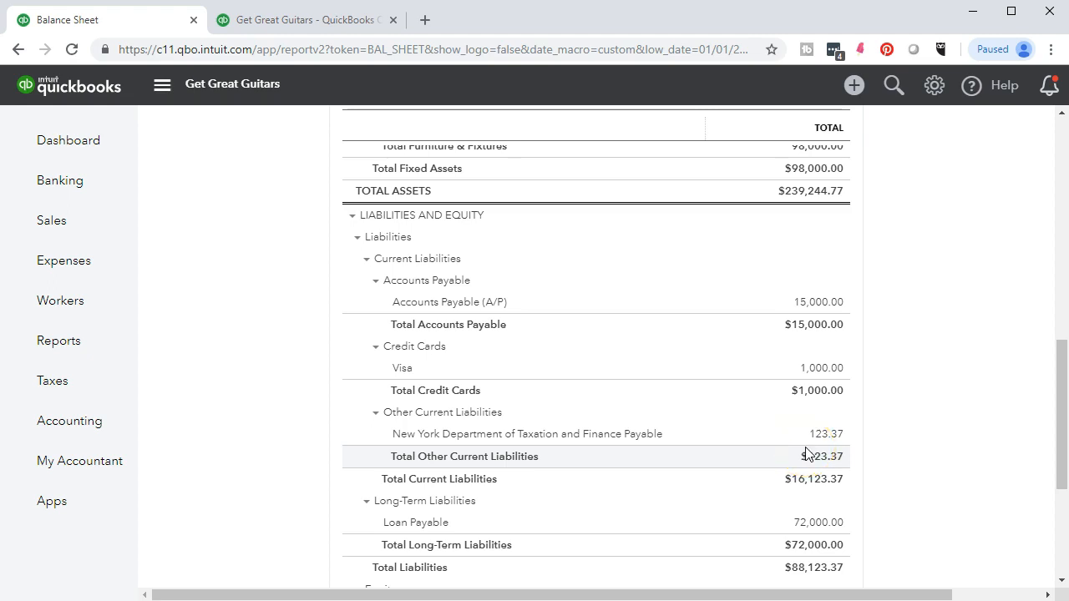
Trace the balance sheet's Inventory amount through its transaction report to the Music Stuff Store invoice and examine its Gibson SG line.
scroll(806, 453, "up", 5)
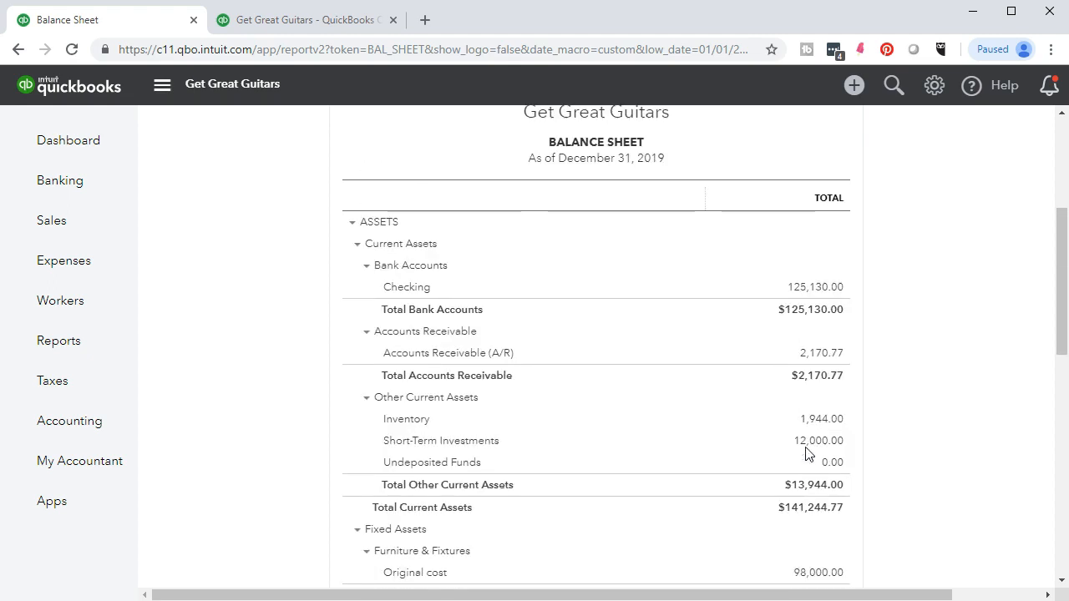
left_click(815, 422)
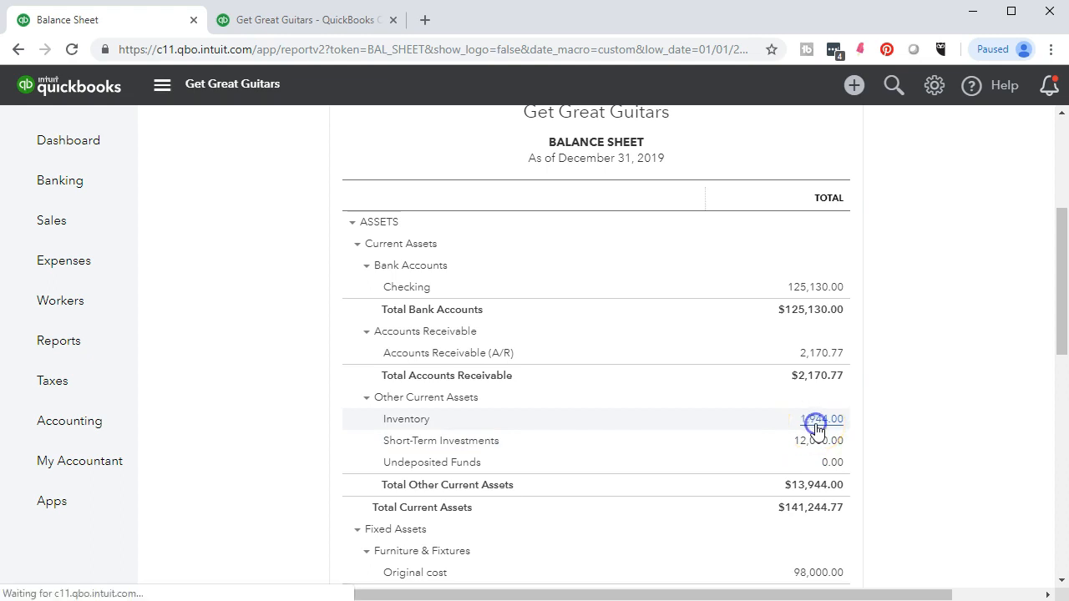
scroll(813, 431, "down", 3)
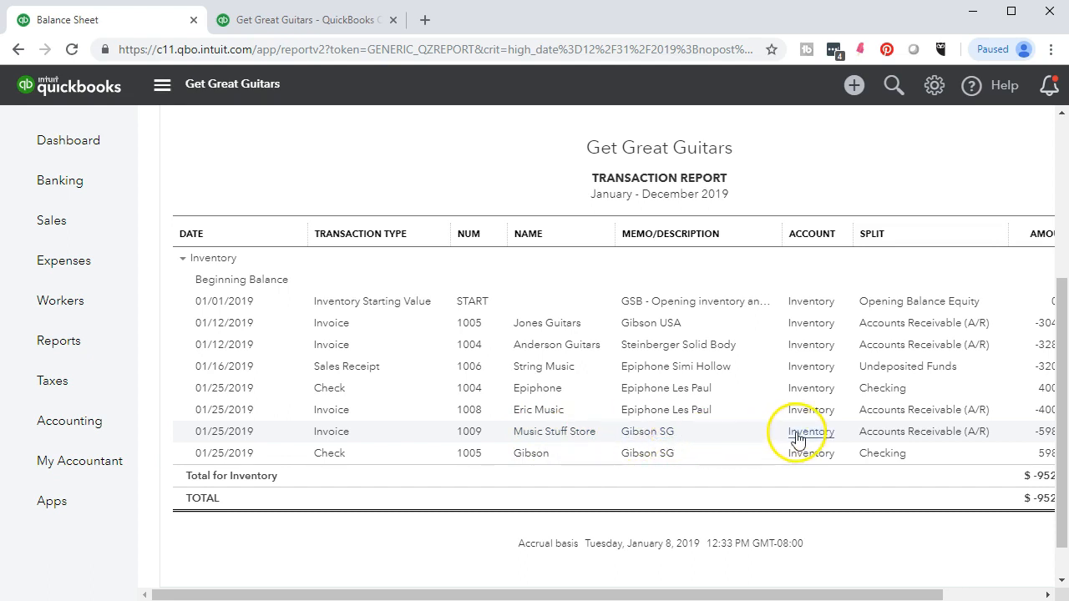
left_click(1042, 432)
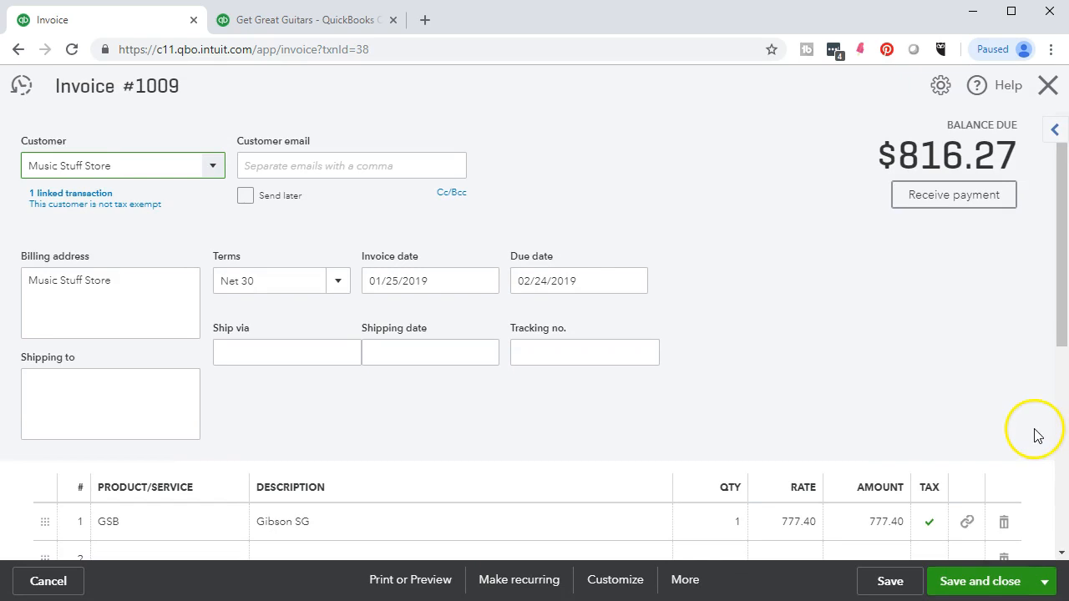
scroll(802, 406, "down", 1)
scroll(801, 406, "down", 2)
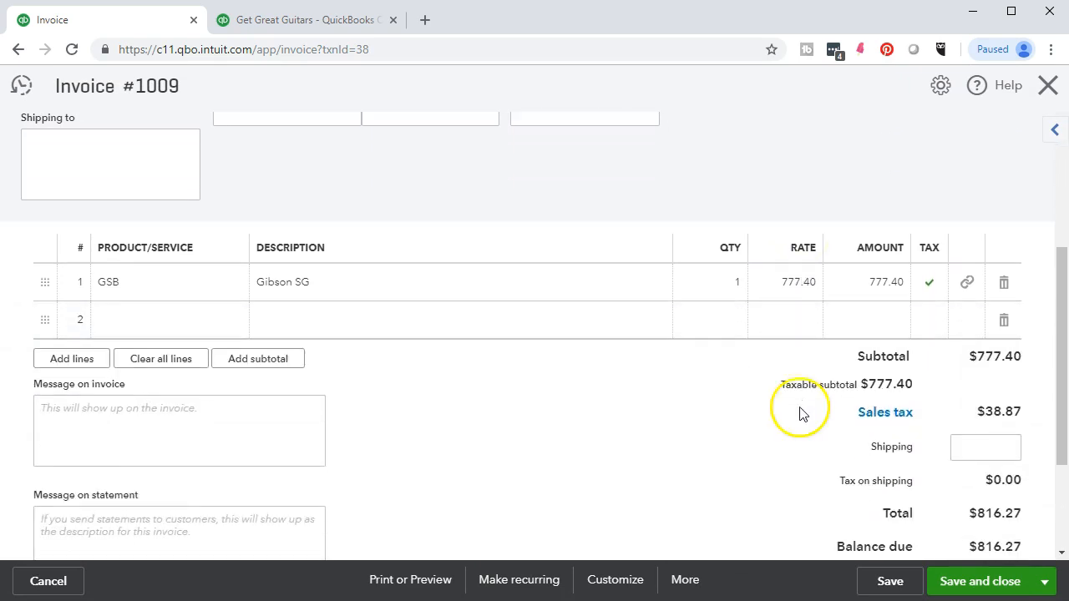
Check the billable expense linked to the Music Stuff Store invoice, close the invoice and return to the balance sheet summary.
scroll(747, 474, "down", 1)
scroll(747, 473, "up", 4)
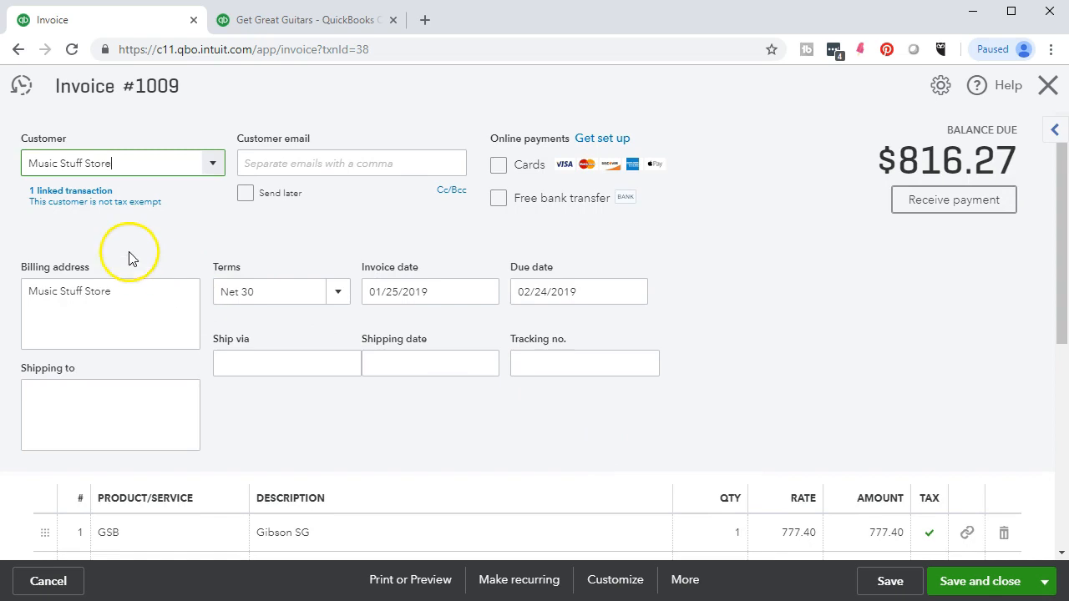
left_click(65, 203)
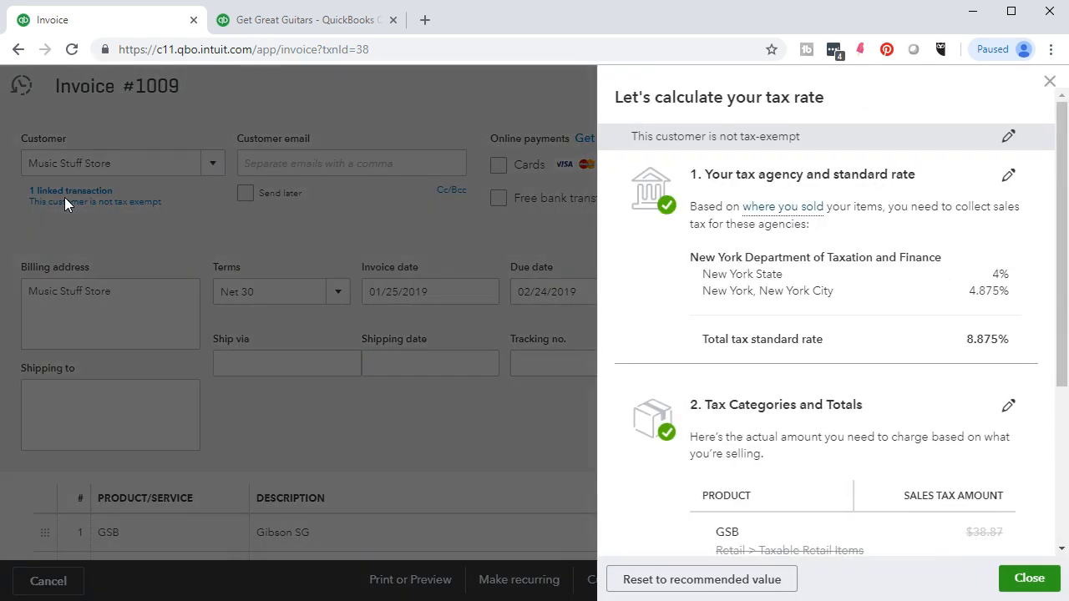
left_click(1049, 82)
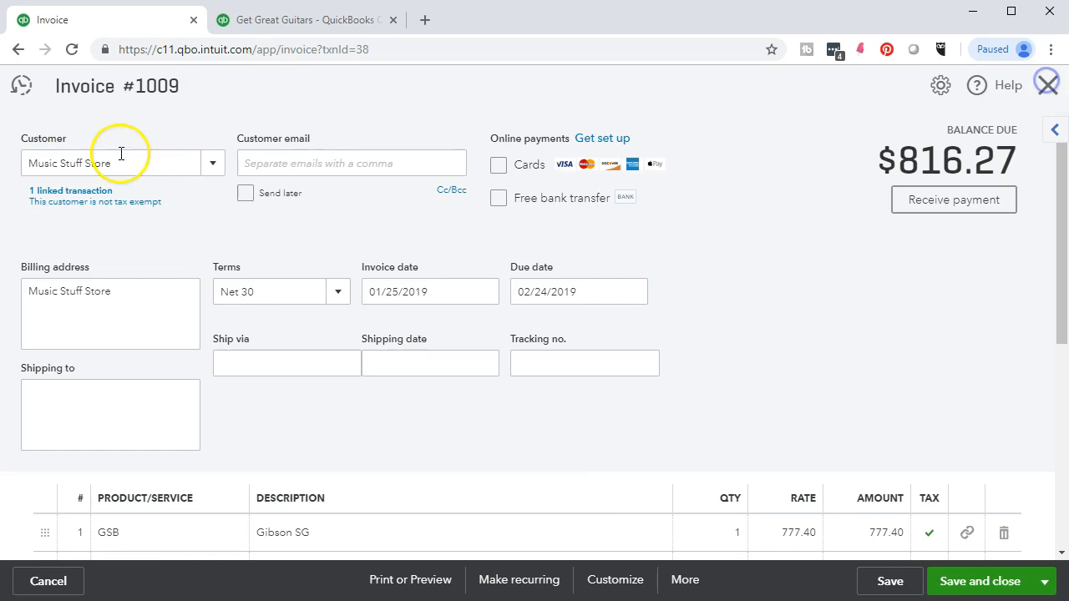
left_click(67, 192)
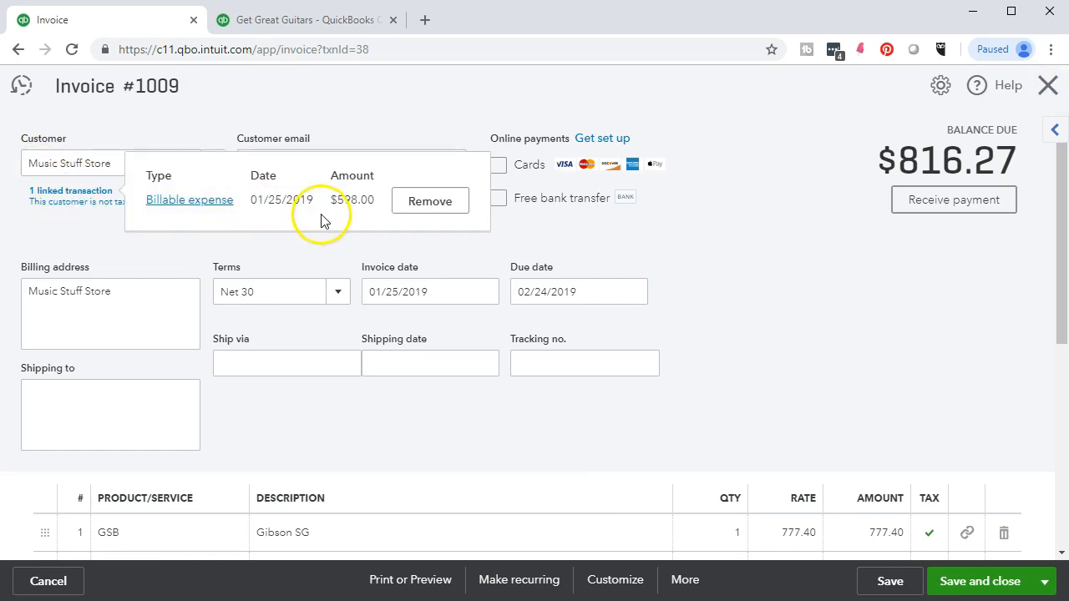
left_click(699, 240)
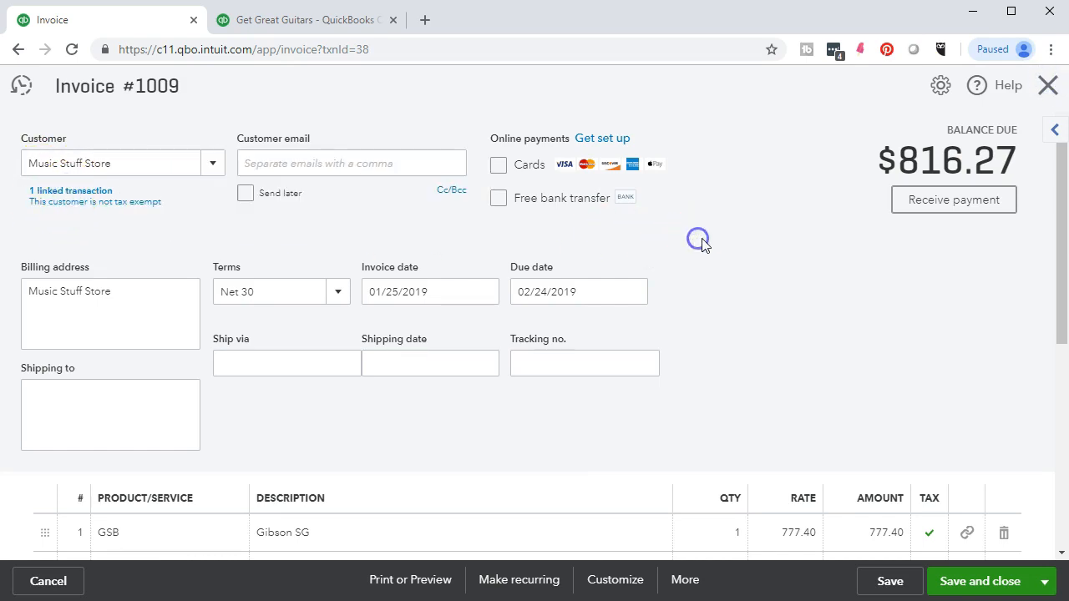
left_click(1048, 85)
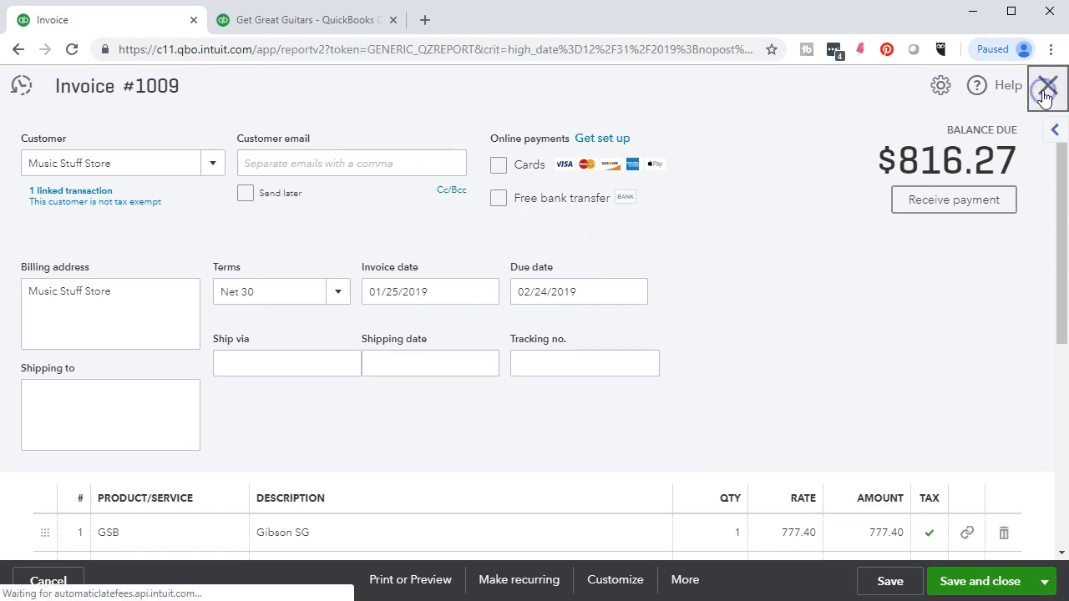
left_click(244, 174)
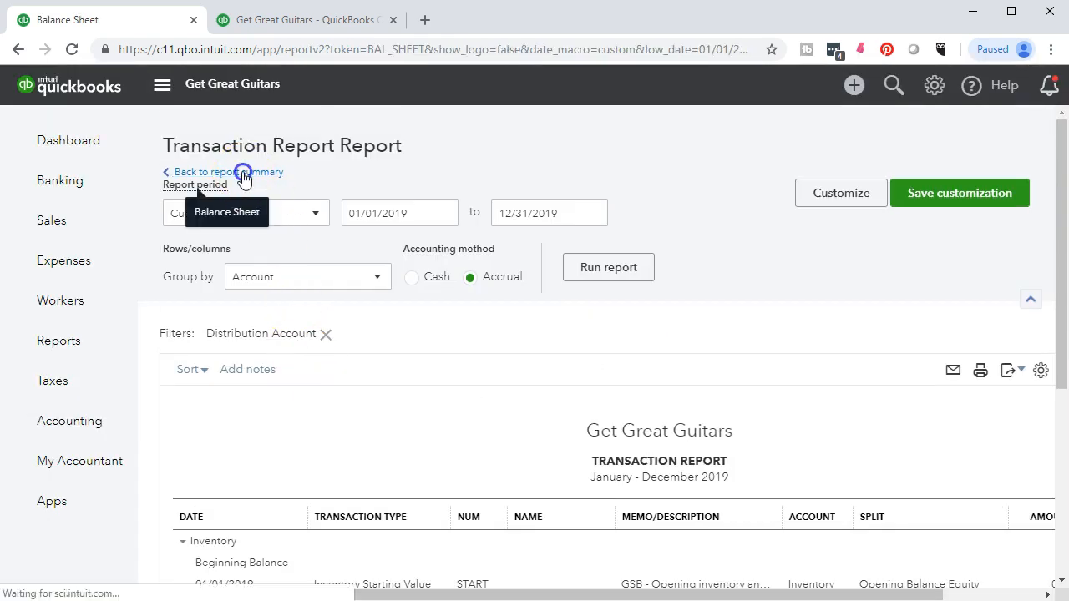
Switch to the other QuickBooks browser tab, return to the Profit and Loss summary and examine its cost of goods sold and net income.
left_click(296, 29)
scroll(220, 258, "up", 3)
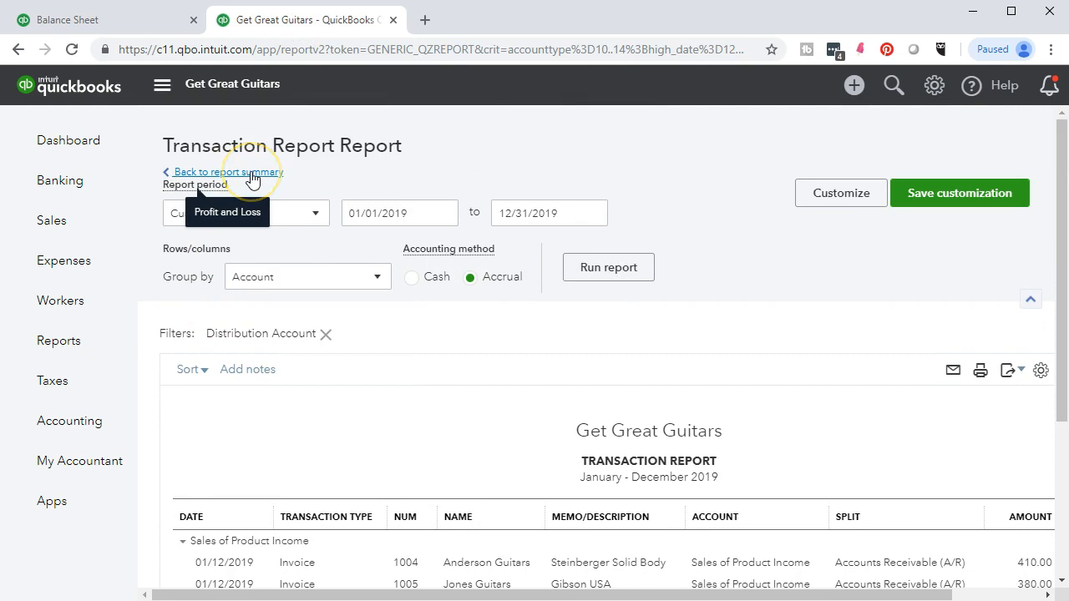
left_click(252, 174)
scroll(303, 318, "down", 3)
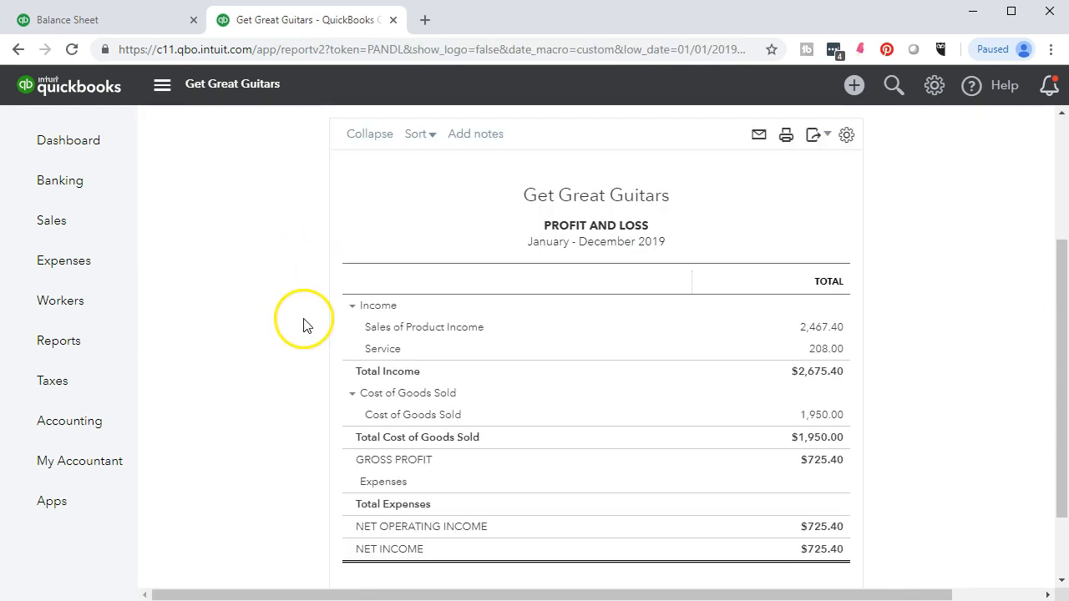
scroll(375, 374, "down", 1)
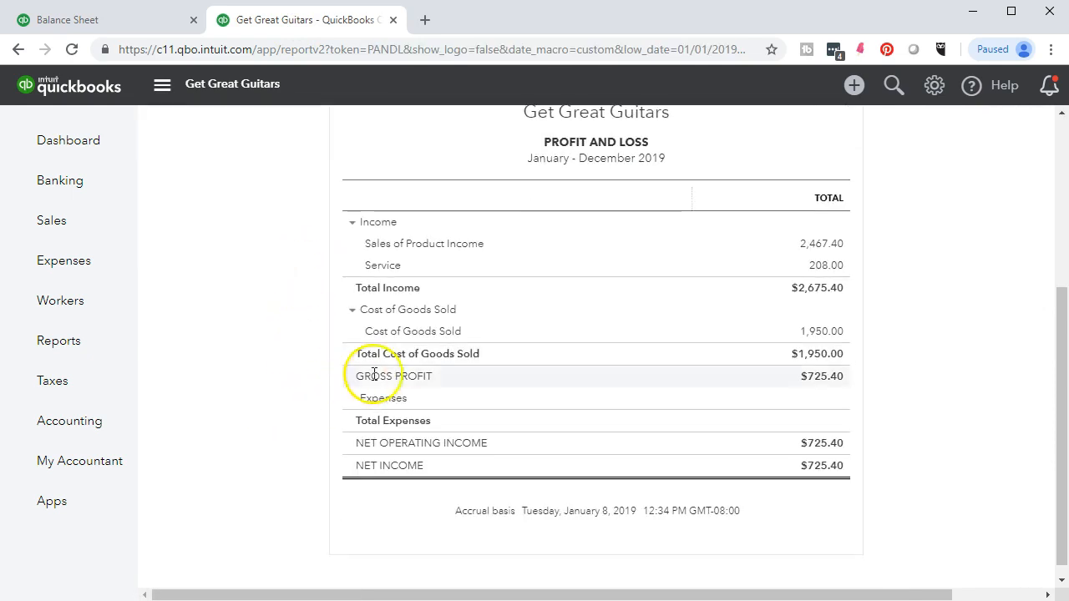
Trace Cost of Goods Sold through its transaction report to the Music Stuff Store invoice and check the invoice's linked transaction.
left_click(812, 331)
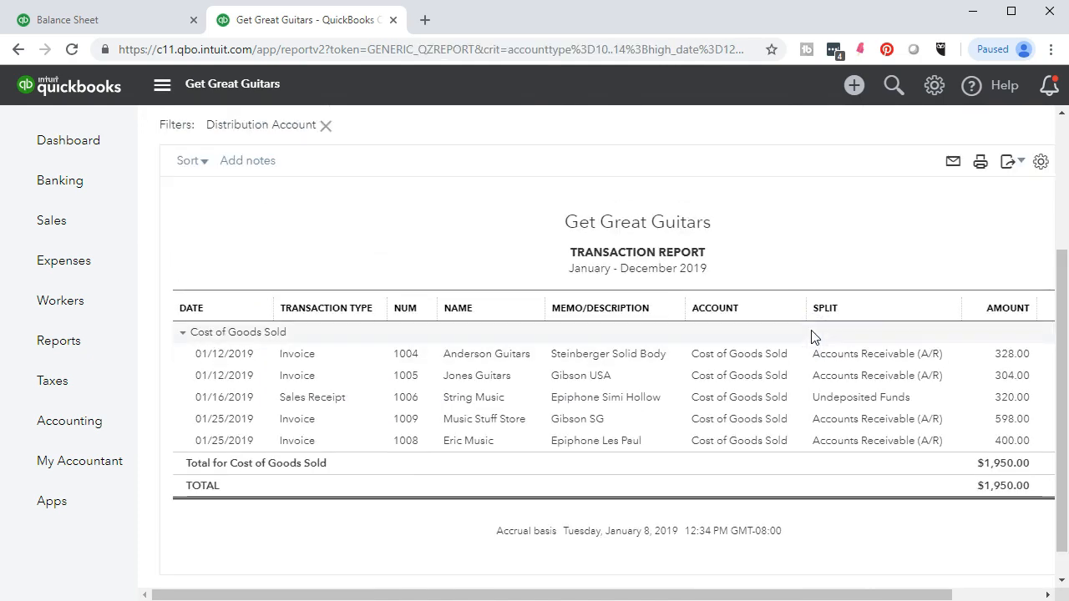
left_click(1008, 421)
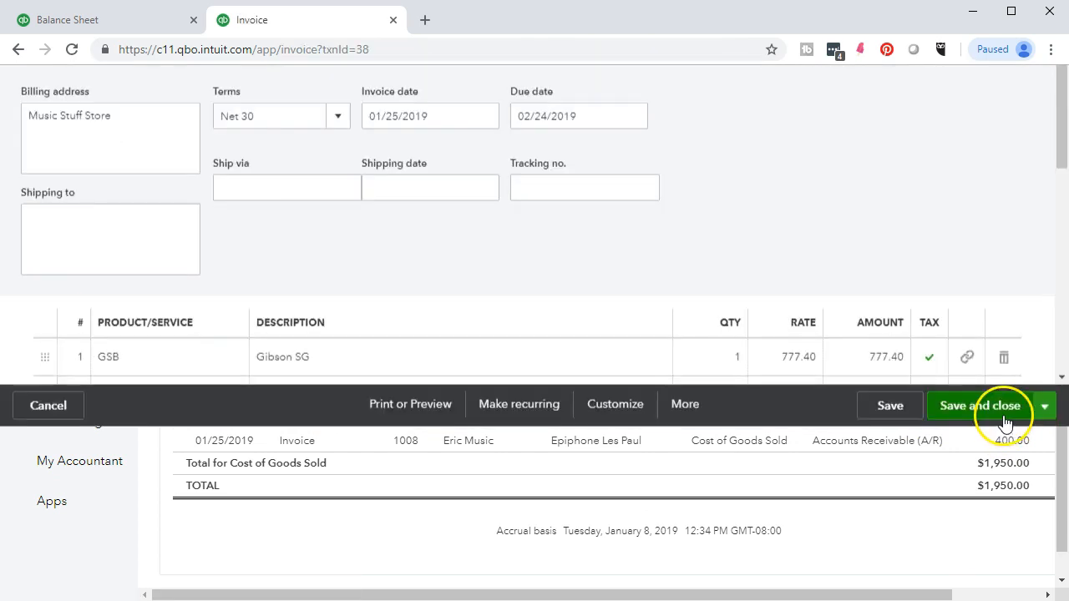
scroll(785, 440, "down", 2)
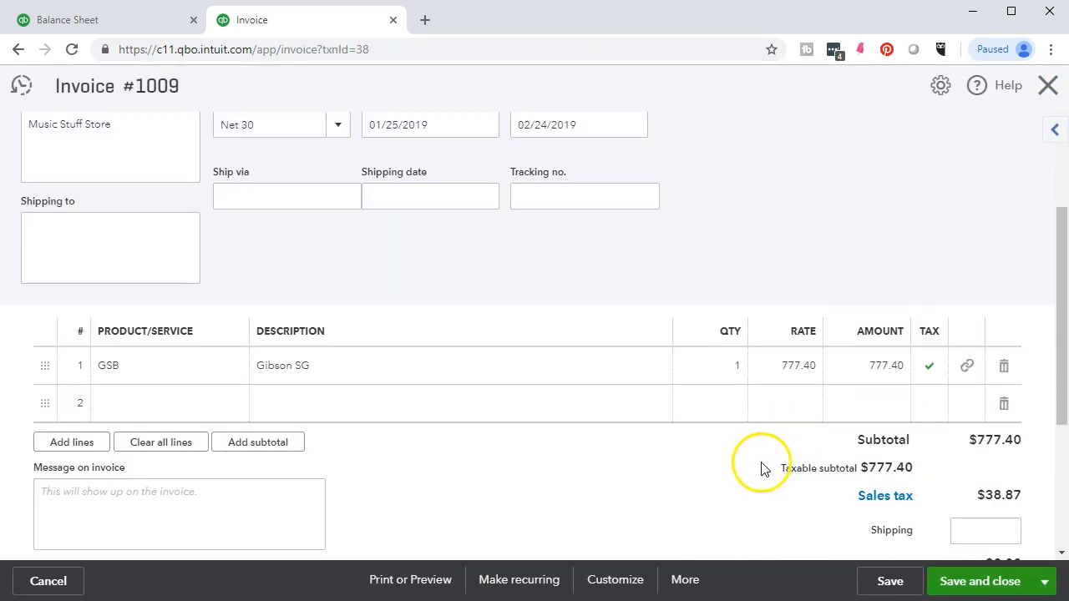
scroll(736, 500, "up", 1)
scroll(736, 500, "up", 1)
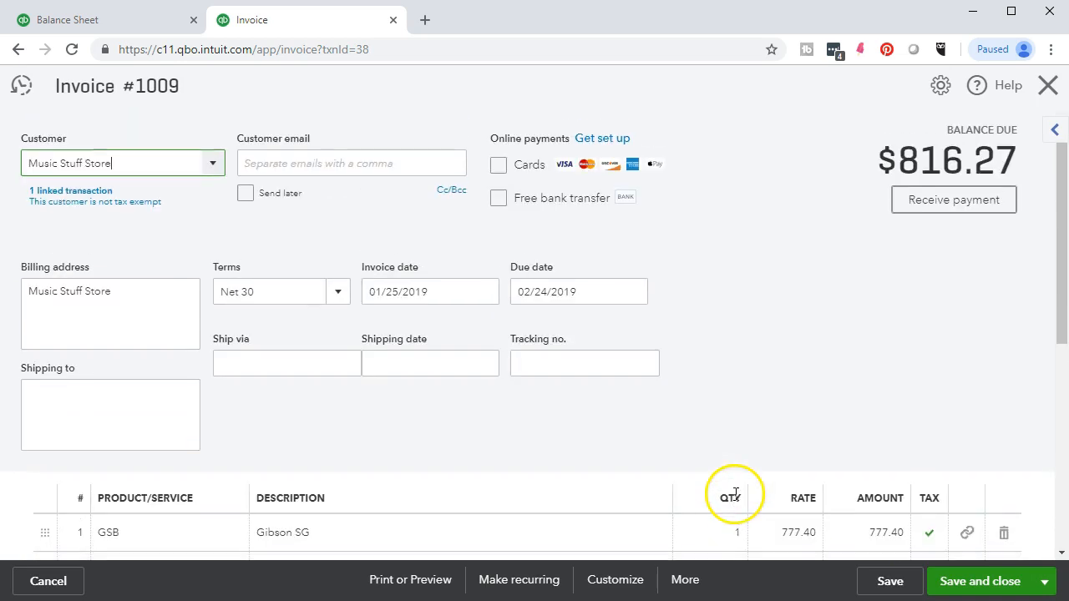
left_click(90, 192)
left_click(101, 238)
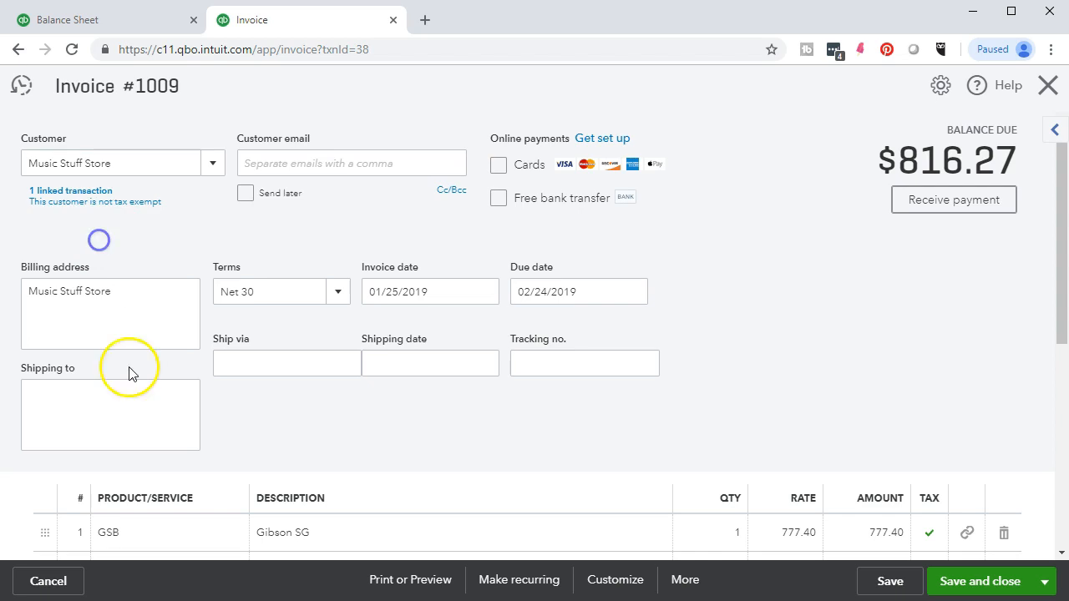
left_click(335, 421)
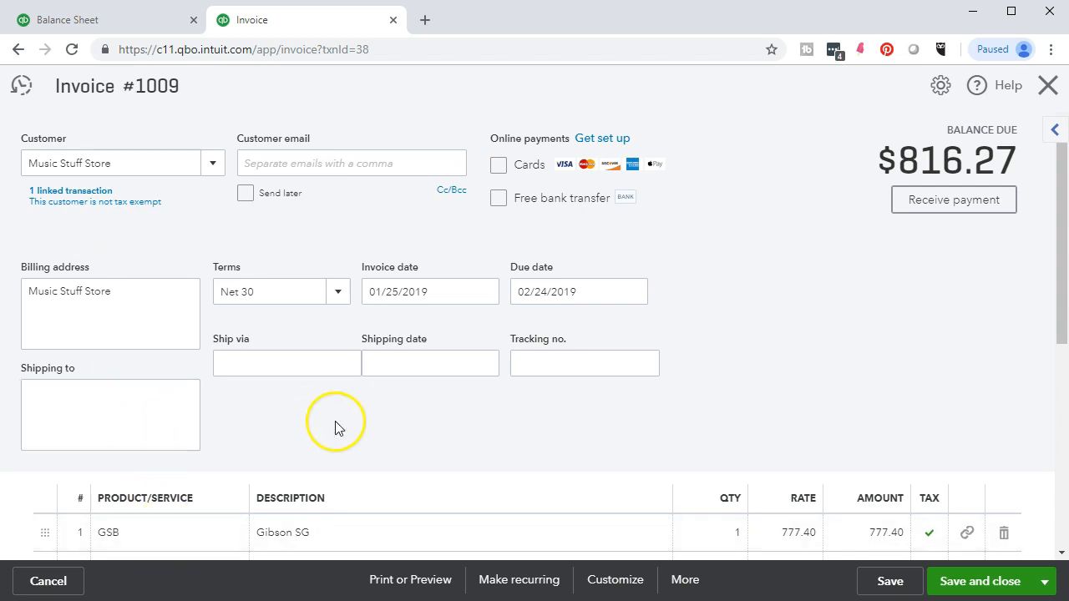